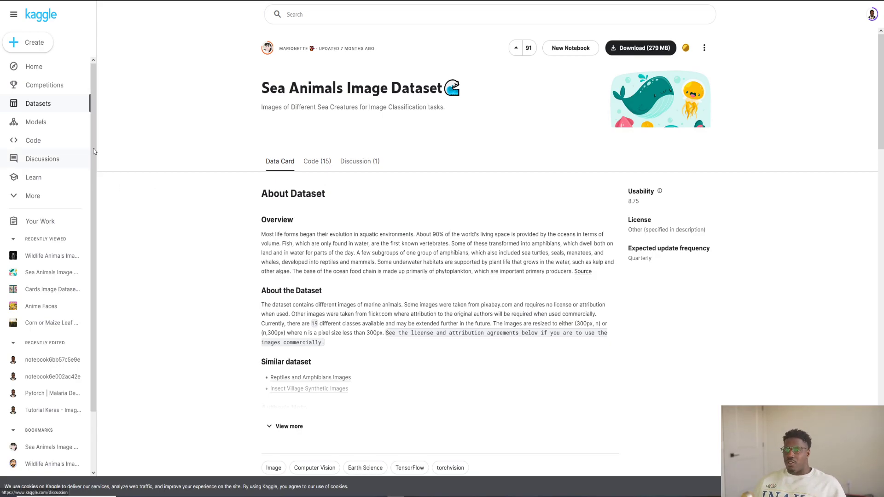
Review the Sea Animals Image Dataset's description and its list of notebooks
scroll(323, 220, "down", 2)
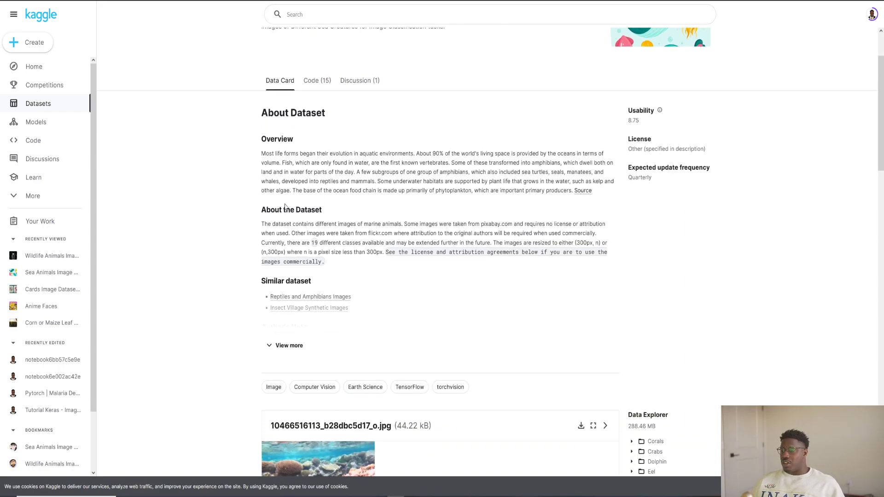
scroll(294, 193, "up", 2)
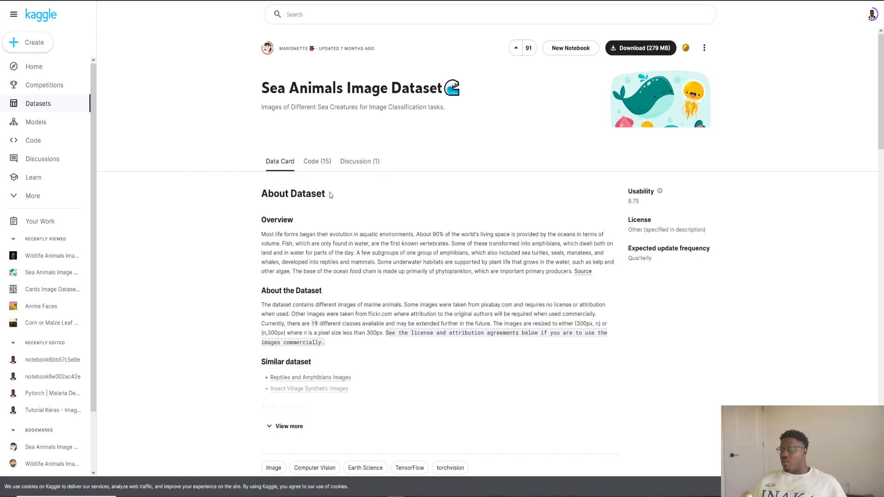
scroll(368, 219, "down", 2)
scroll(368, 219, "up", 2)
left_click(318, 161)
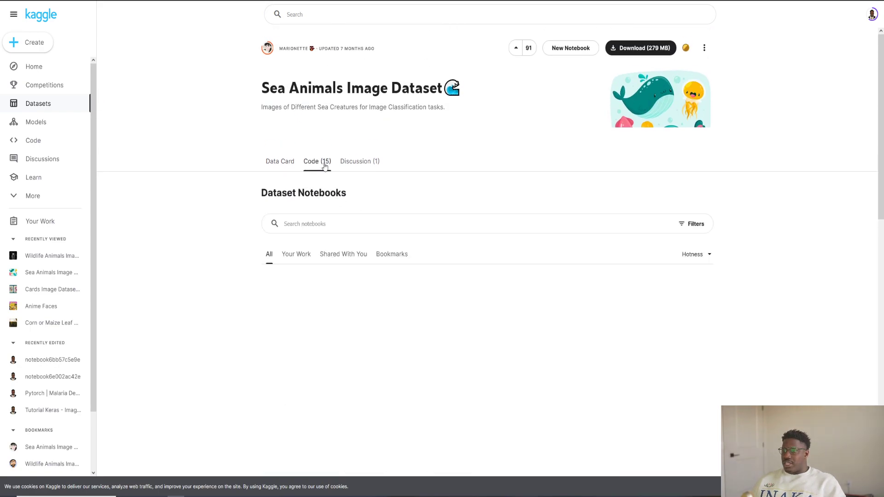
left_click(281, 161)
scroll(554, 347, "down", 7)
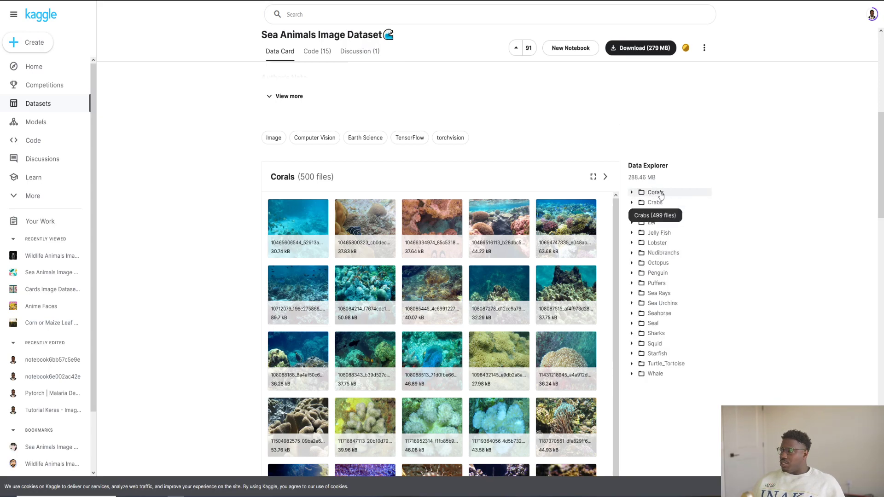
Preview sample images from the Jelly Fish and Corals folders of the dataset
left_click(633, 233)
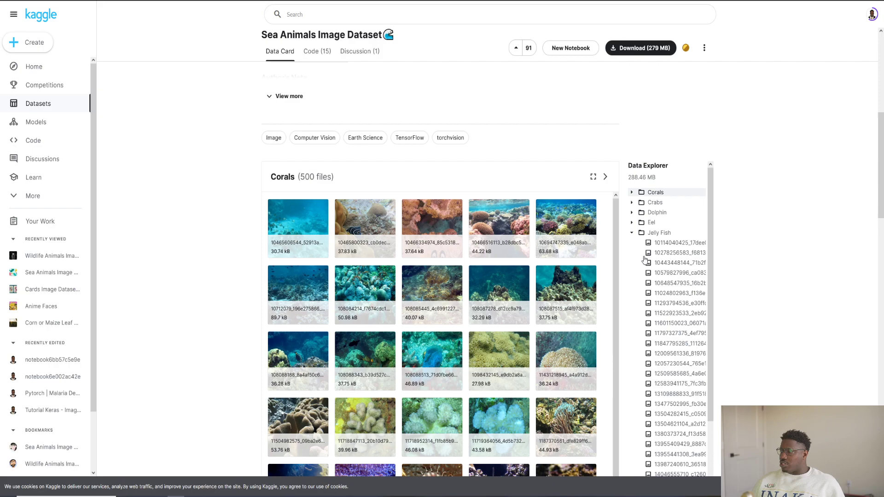
left_click(663, 243)
left_click(658, 263)
left_click(663, 283)
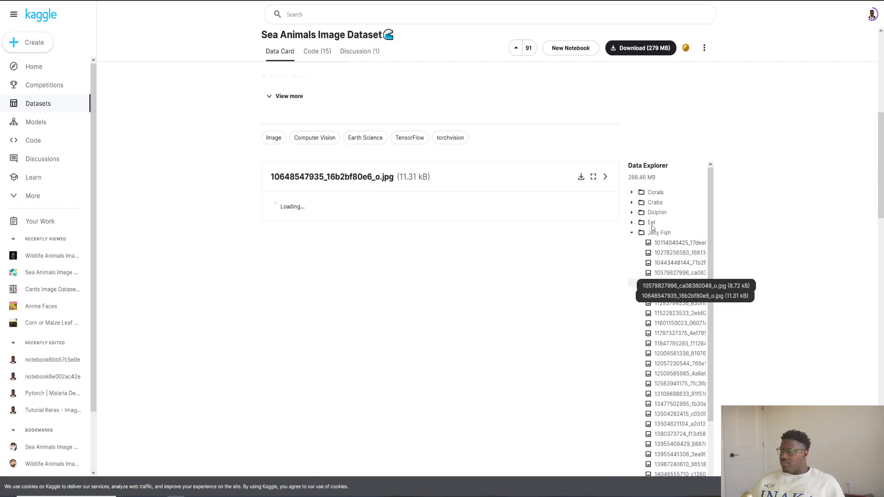
left_click(654, 224)
left_click(656, 243)
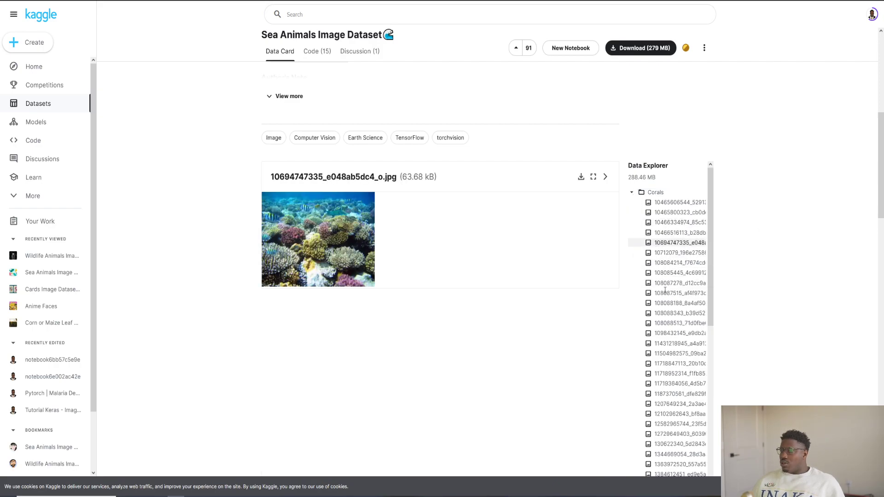
left_click(638, 194)
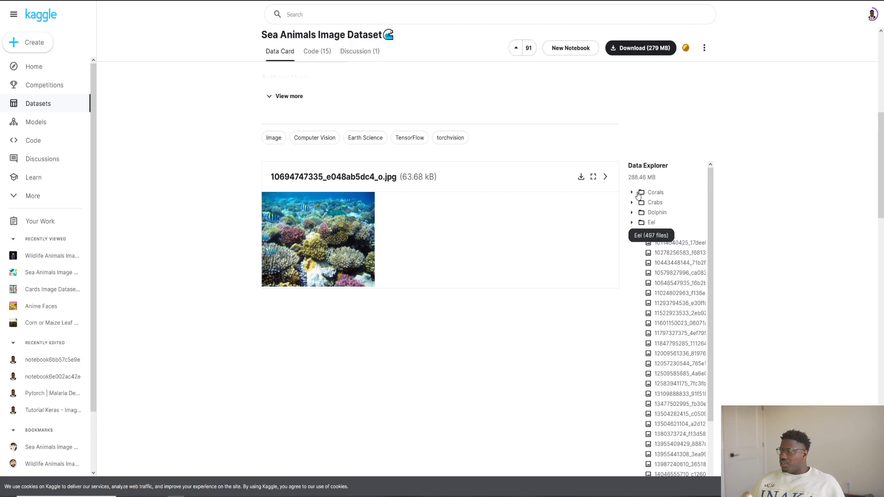
Start the dataset download and choose the youtube folder as the save location
left_click(641, 50)
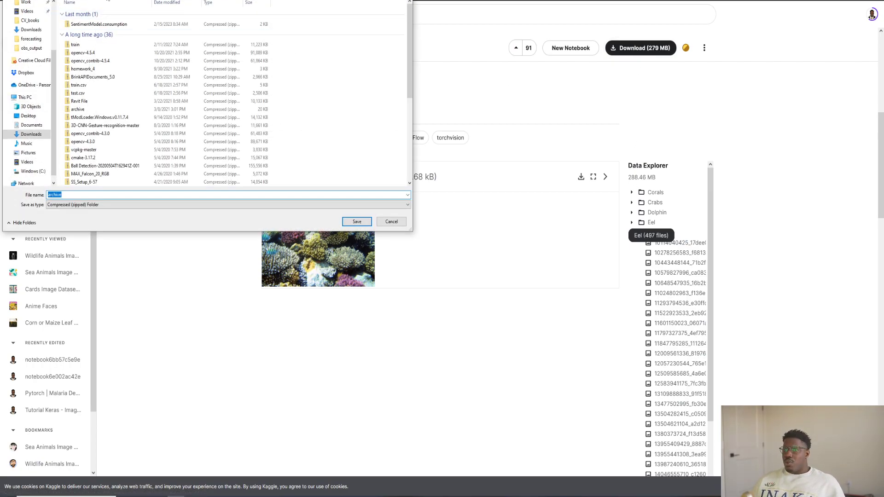
scroll(40, 46, "up", 3)
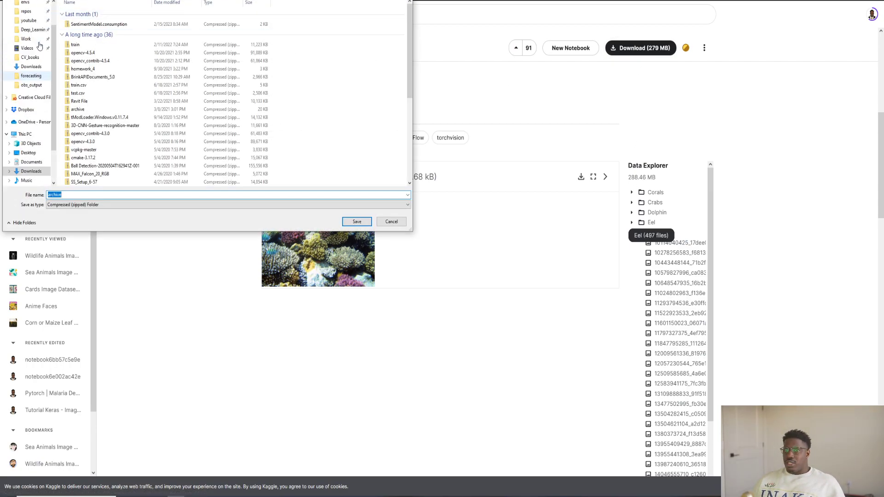
left_click(29, 21)
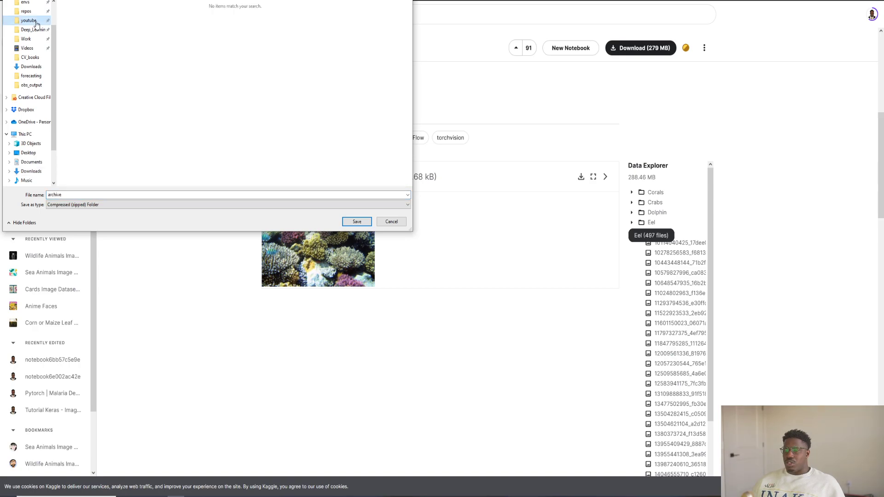
left_click(70, 195)
double_click(70, 195)
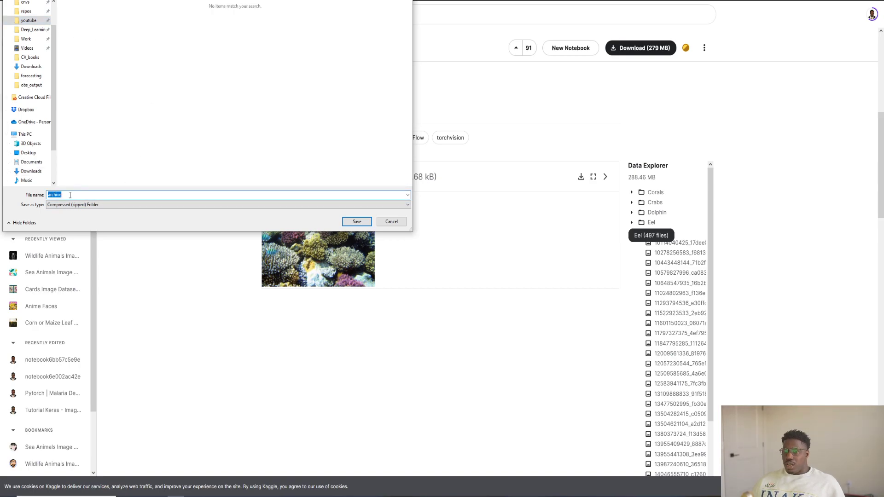
Create a folder named sea-animal-classification inside the youtube folder and save the archive zip in it
right_click(194, 108)
mouse_move(252, 207)
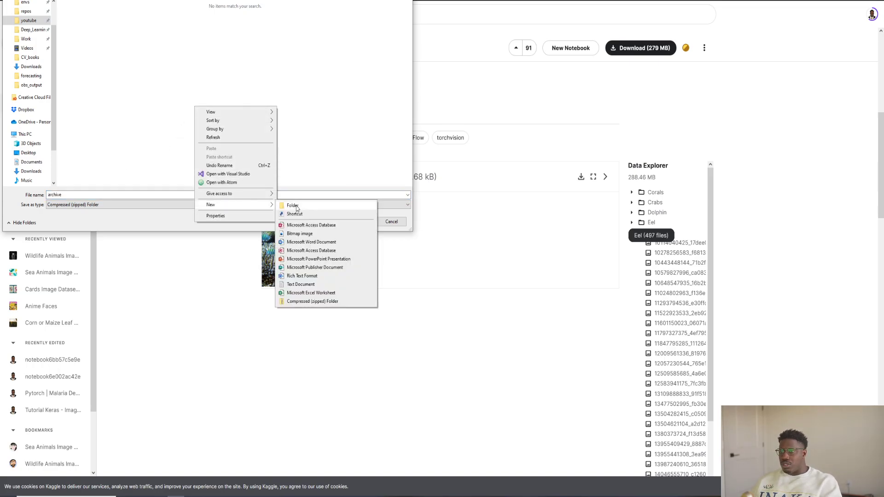
left_click(297, 205)
type("se")
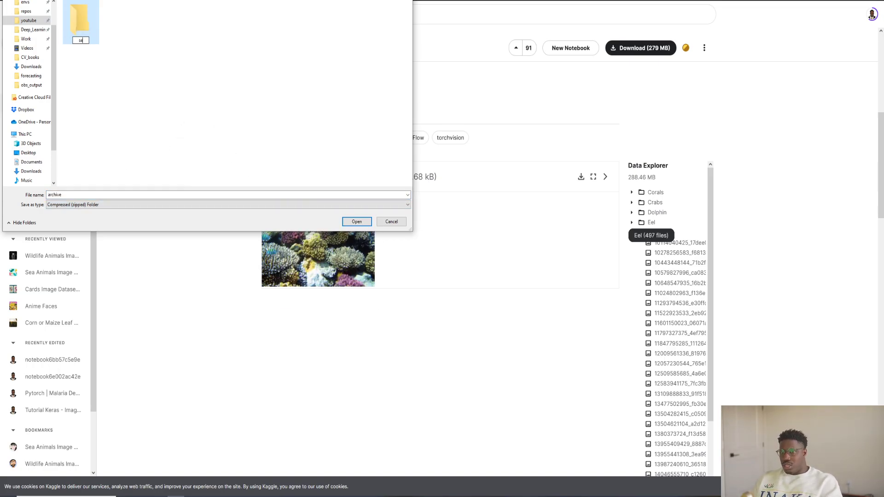
type("a-anim")
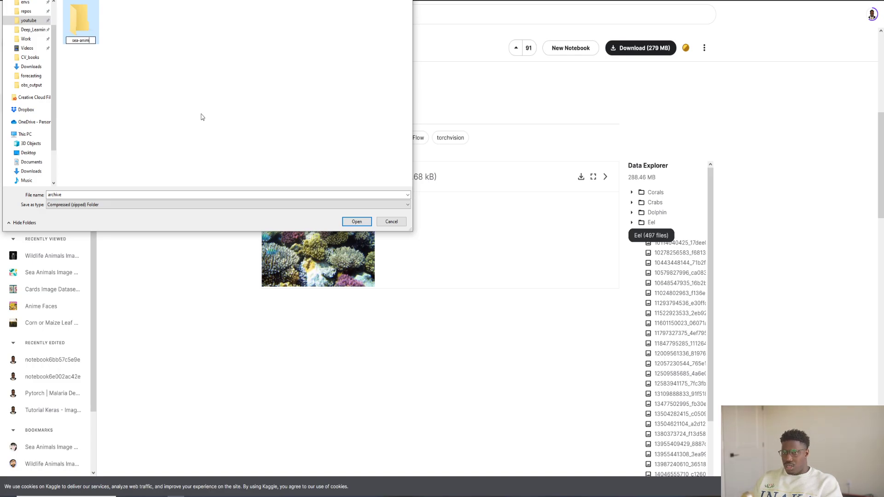
type("al-classification")
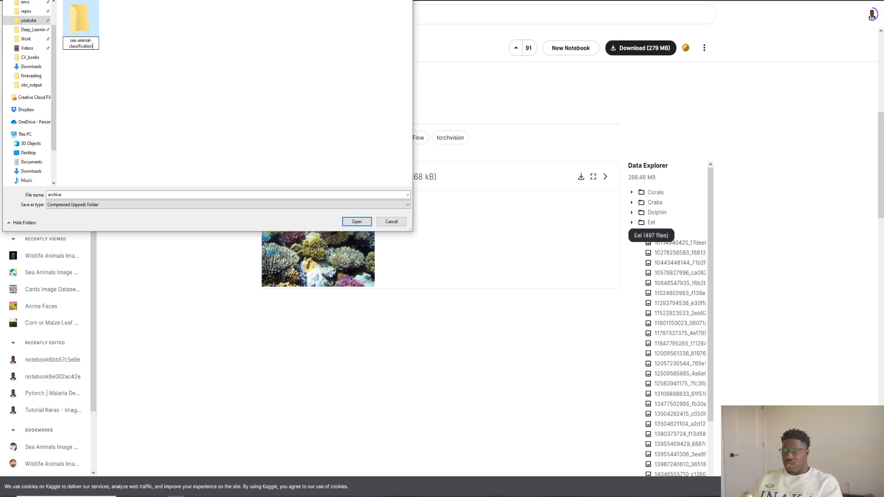
key("Return")
key("Return")
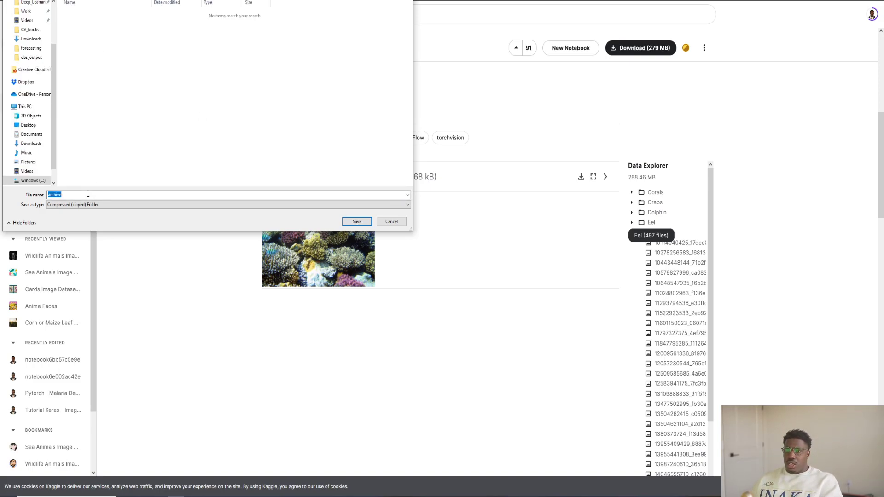
left_click(363, 222)
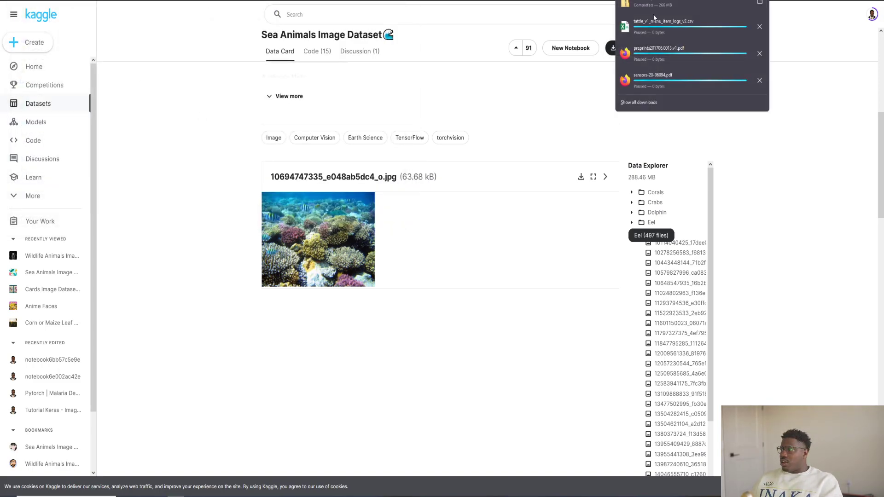
Show the downloaded archive in the sea-animal-classification folder and open it to its class folders
right_click(661, 8)
left_click(684, 26)
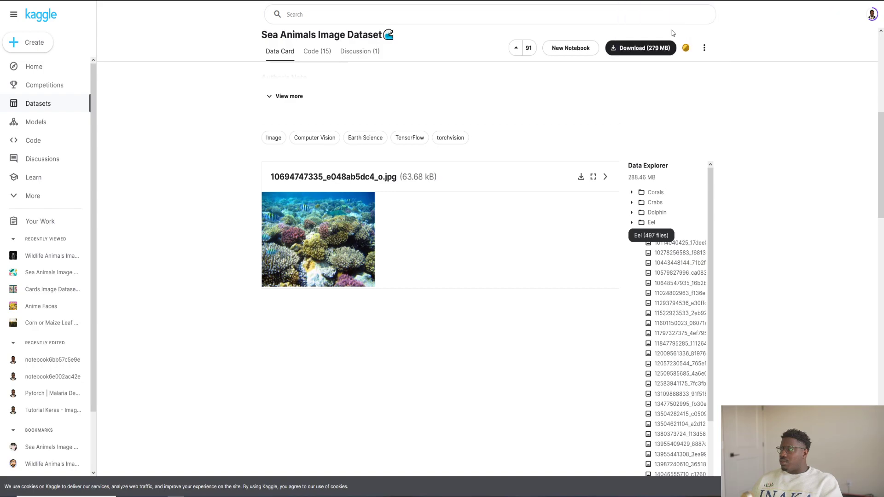
right_click(169, 222)
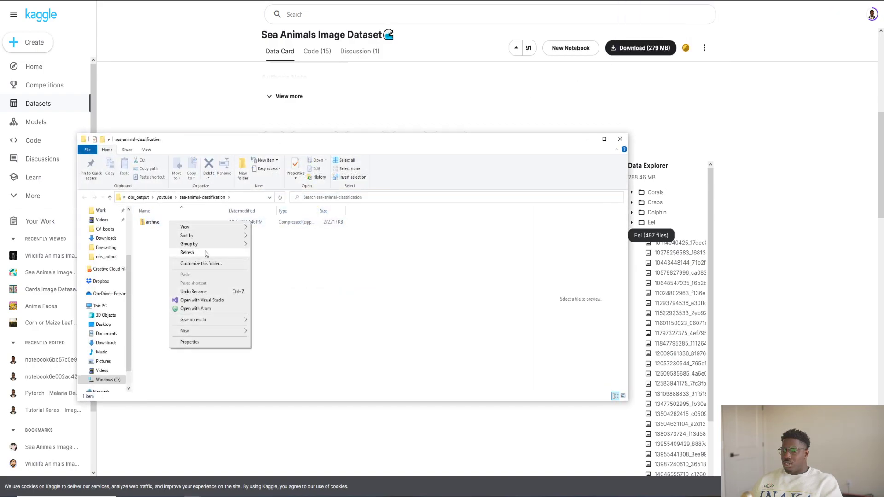
left_click(132, 216)
double_click(156, 222)
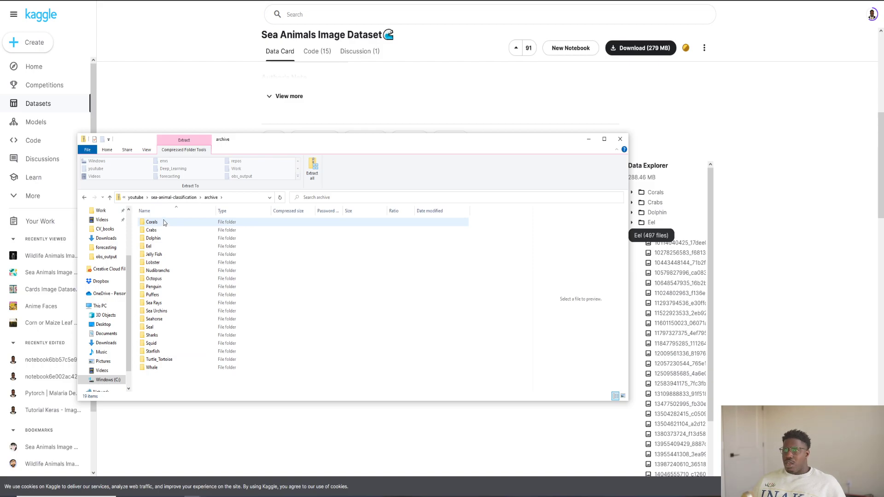
left_click(700, 496)
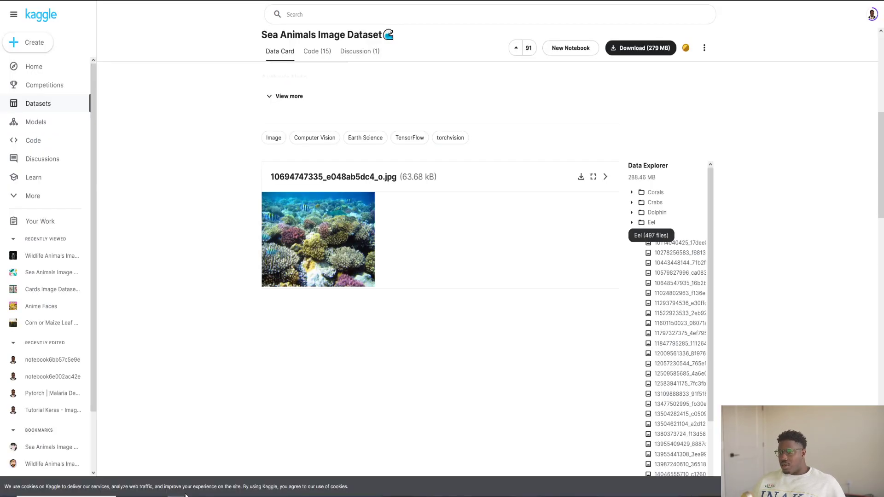
left_click(201, 468)
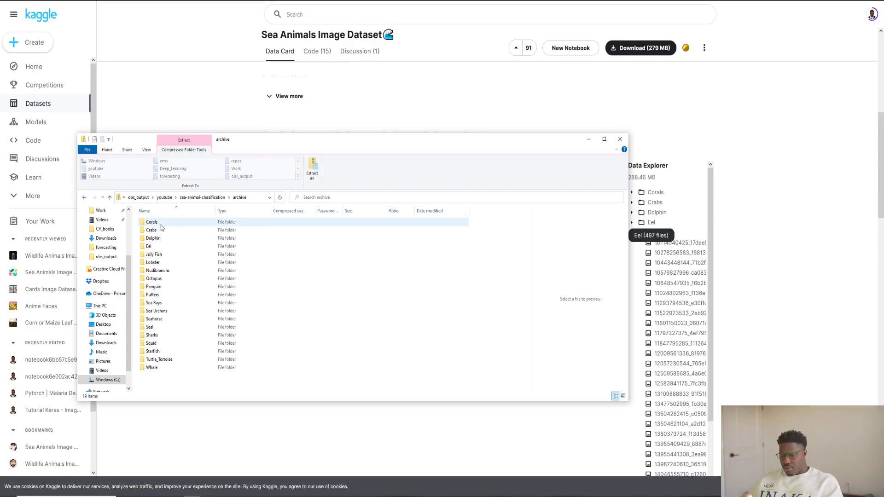
Permanently delete every class folder in the archive except Crabs, Dolphin and Jelly Fish, and minimize the progress and archive windows
key("ctrl+a")
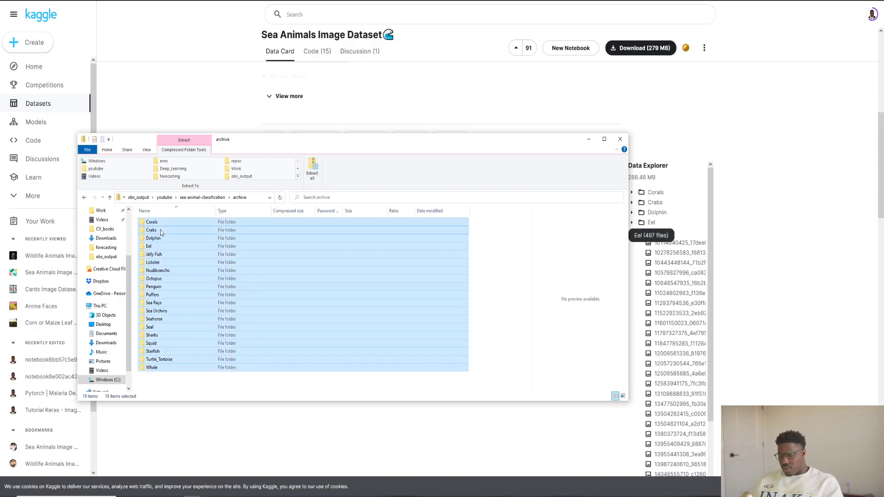
left_click(156, 230, "ctrl")
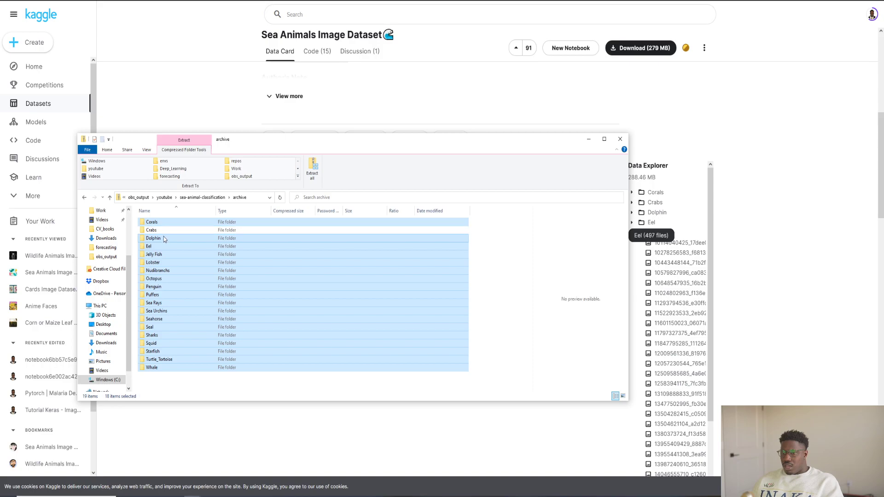
left_click(164, 238, "ctrl")
left_click(164, 255, "ctrl")
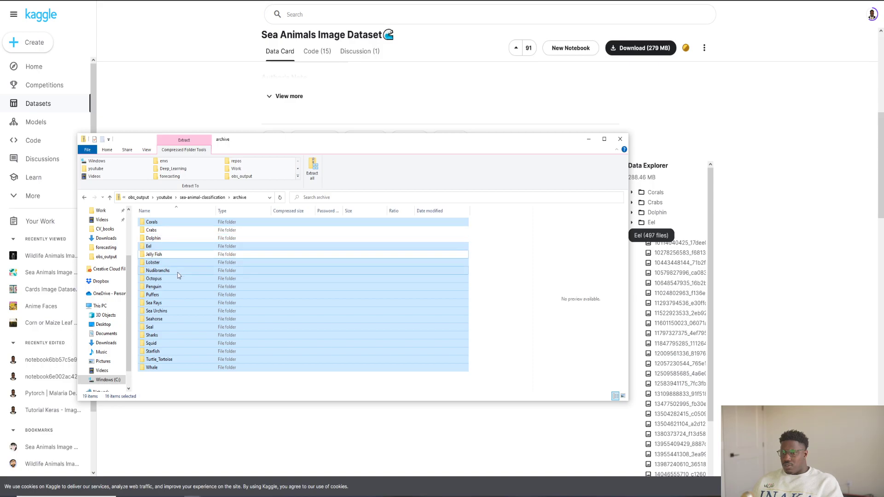
right_click(179, 276)
left_click(203, 321)
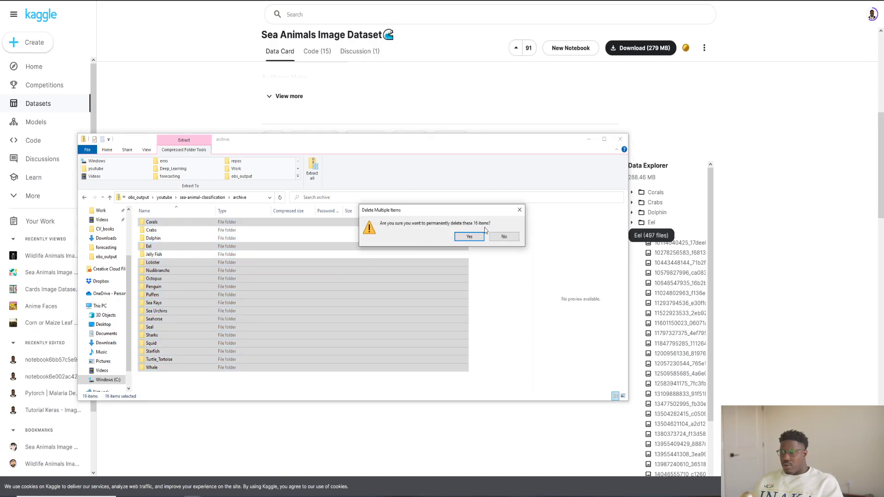
left_click(469, 236)
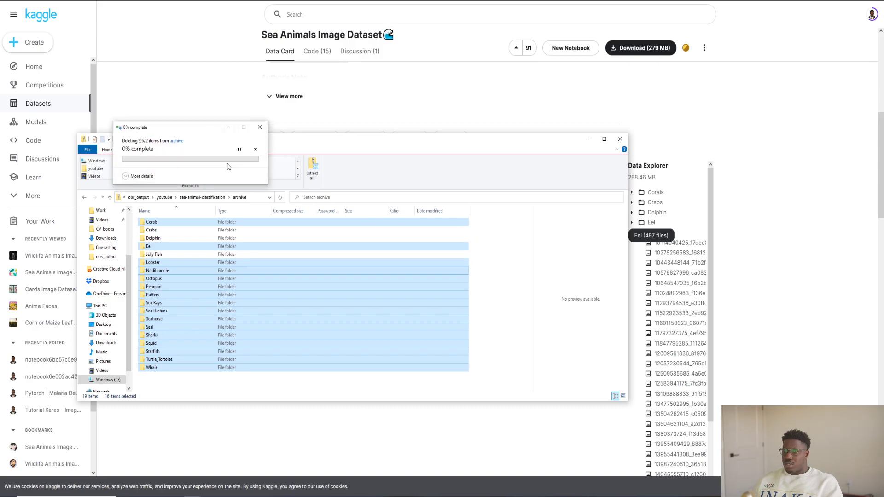
left_click(228, 128)
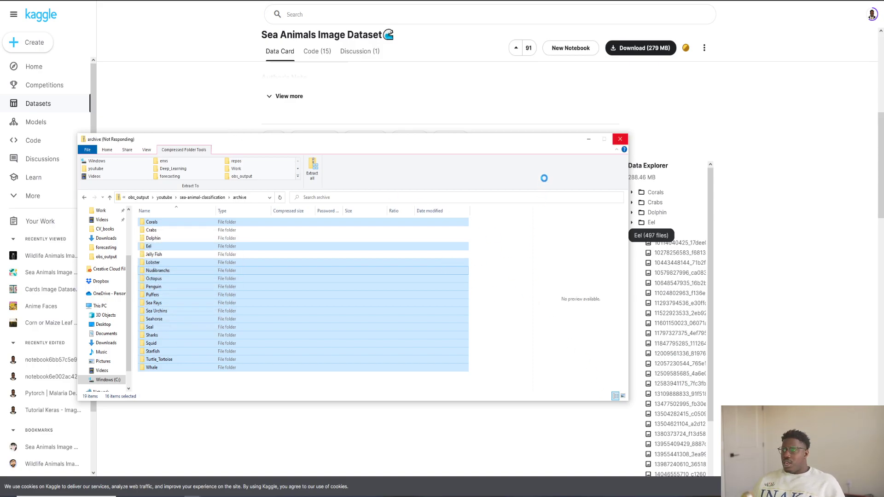
left_click_drag(549, 144, 604, 143)
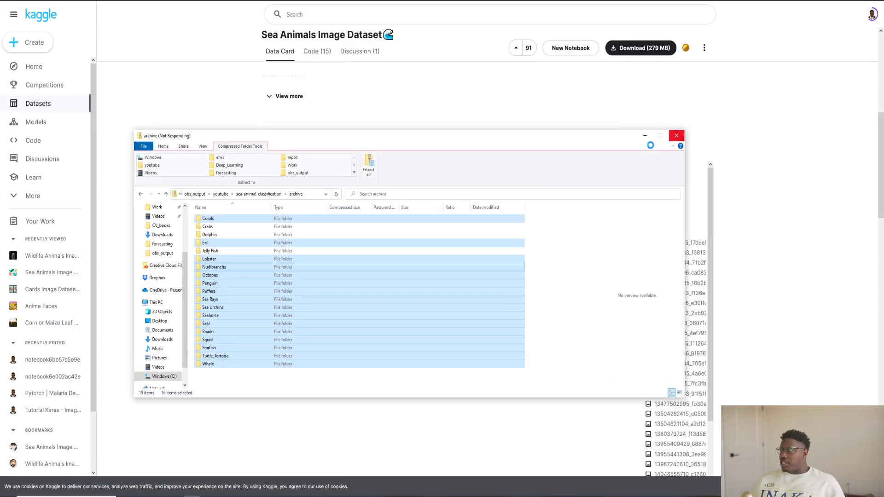
left_click(645, 136)
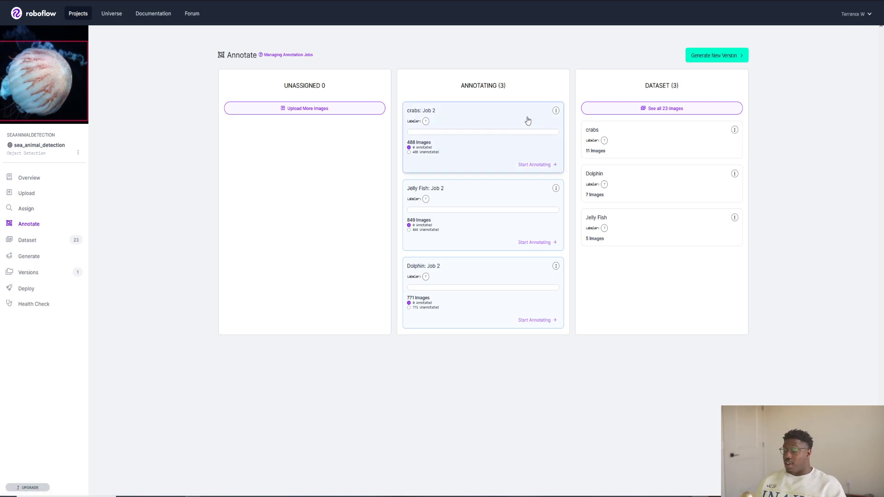
left_click(34, 193)
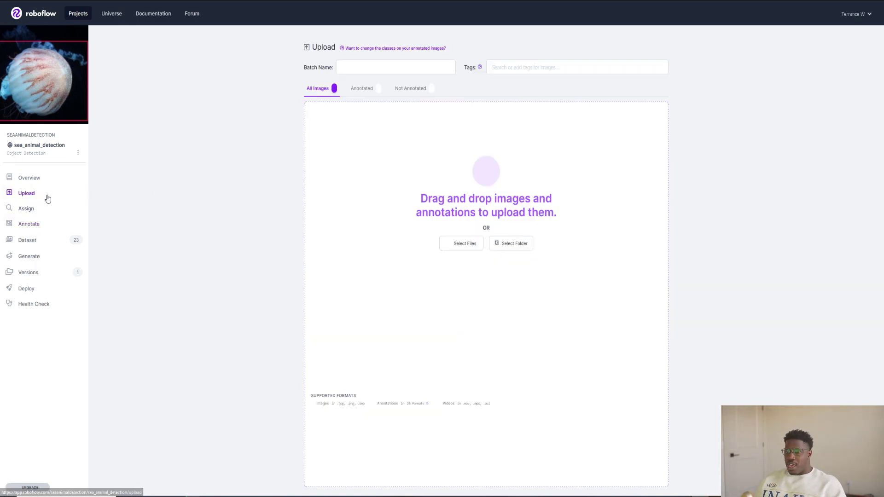
left_click(29, 223)
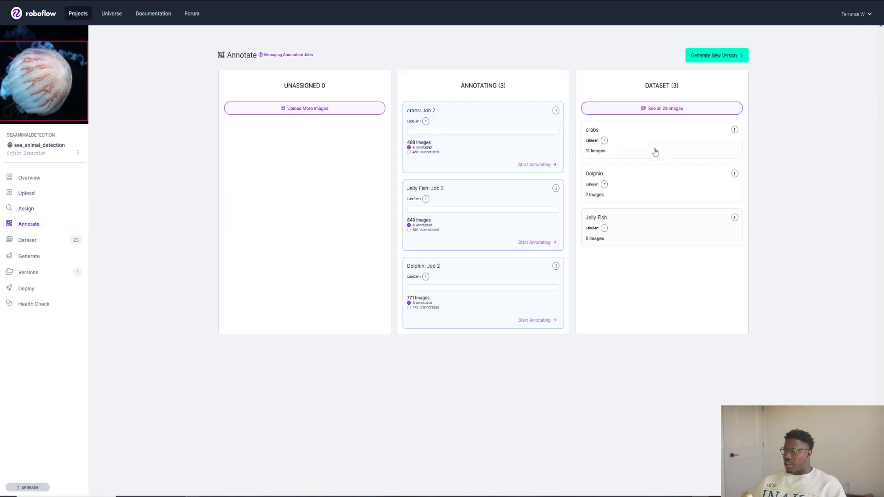
left_click(283, 109)
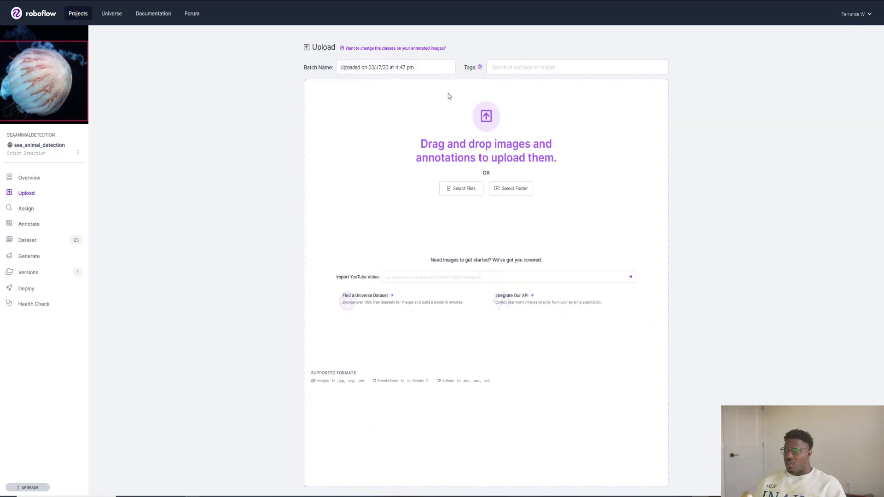
left_click(497, 189)
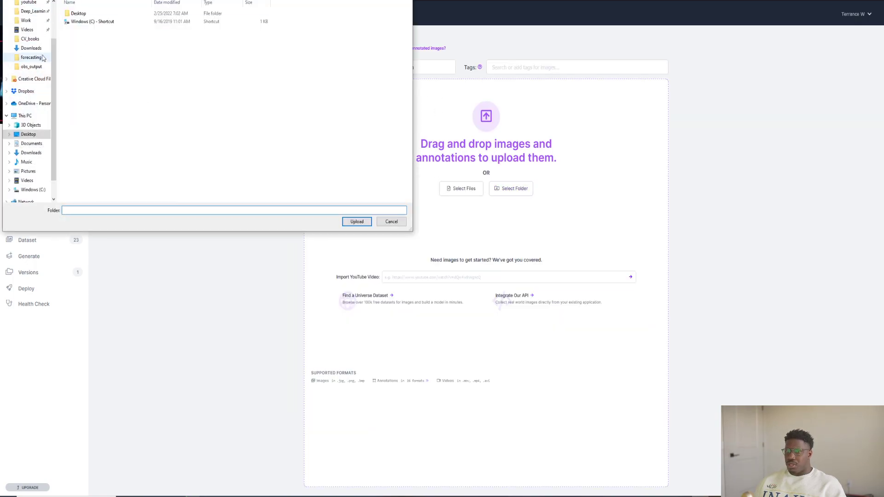
left_click(36, 3)
double_click(91, 29)
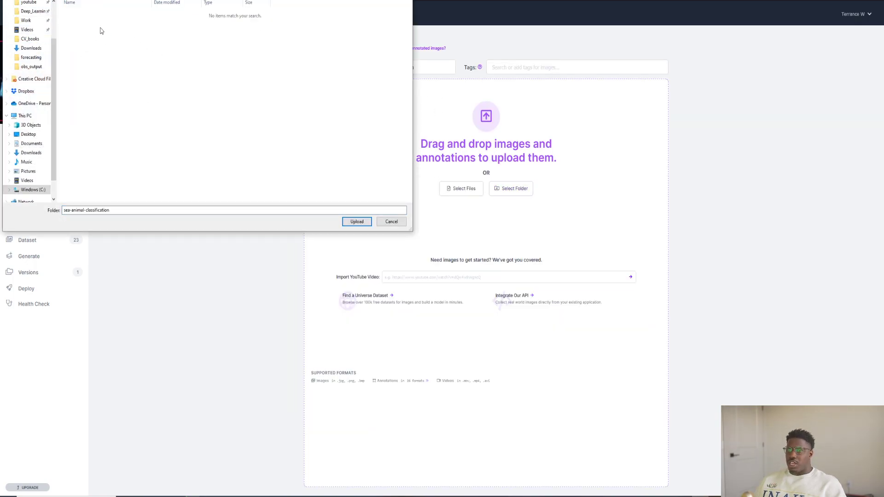
left_click_drag(253, 0, 304, 21)
scroll(89, 108, "up", 2)
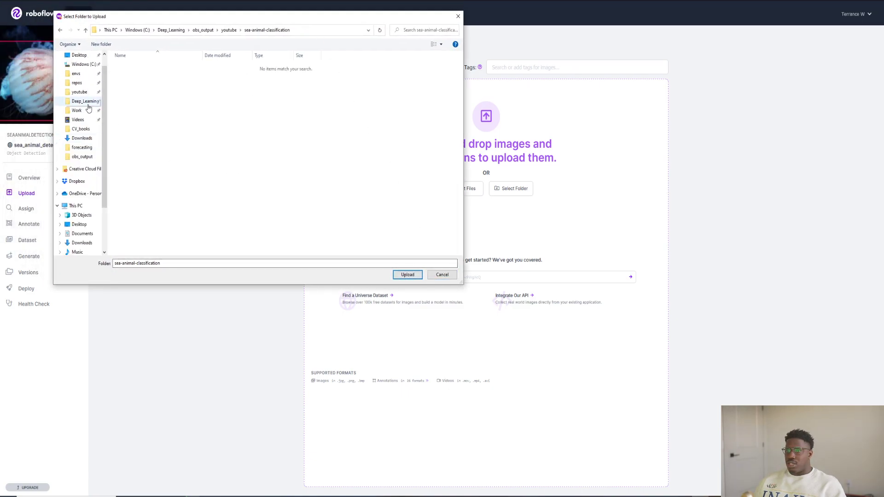
left_click(84, 102)
left_click(79, 93)
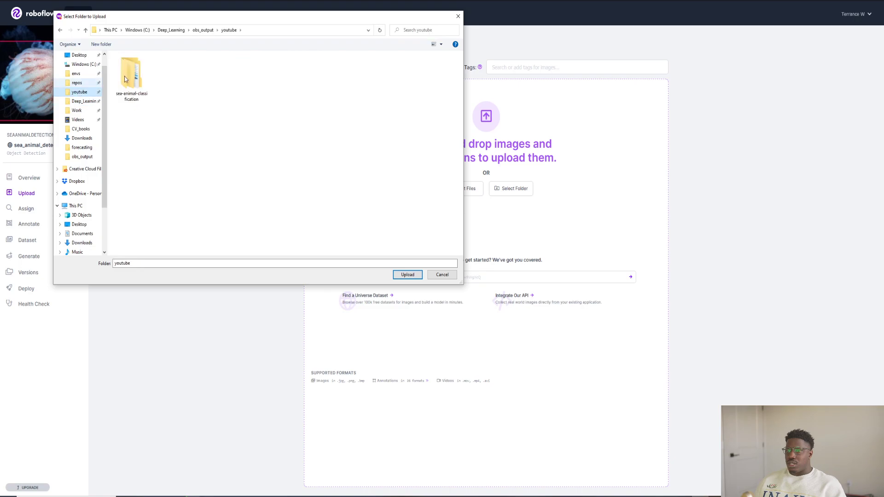
double_click(142, 75)
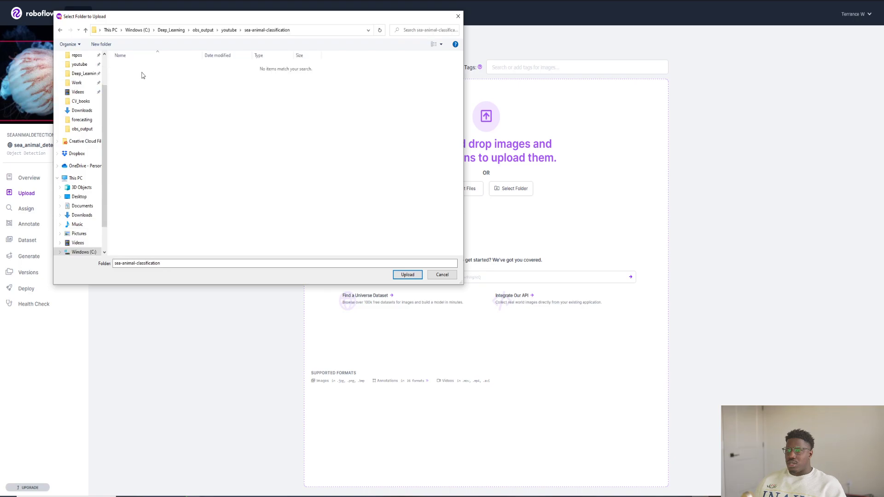
left_click(440, 274)
left_click(51, 222)
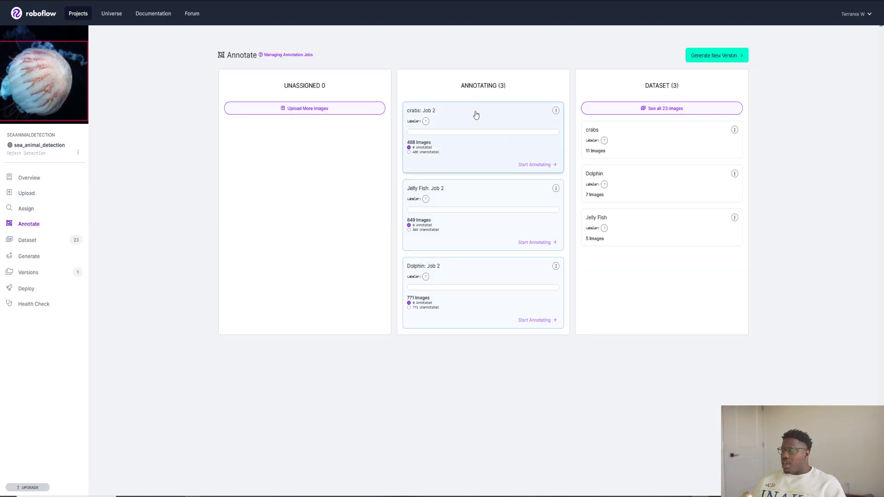
left_click(26, 193)
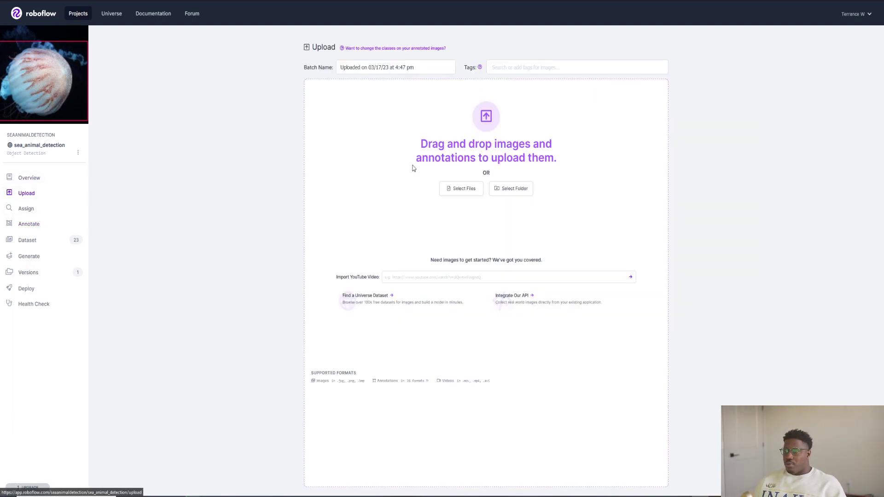
left_click(511, 189)
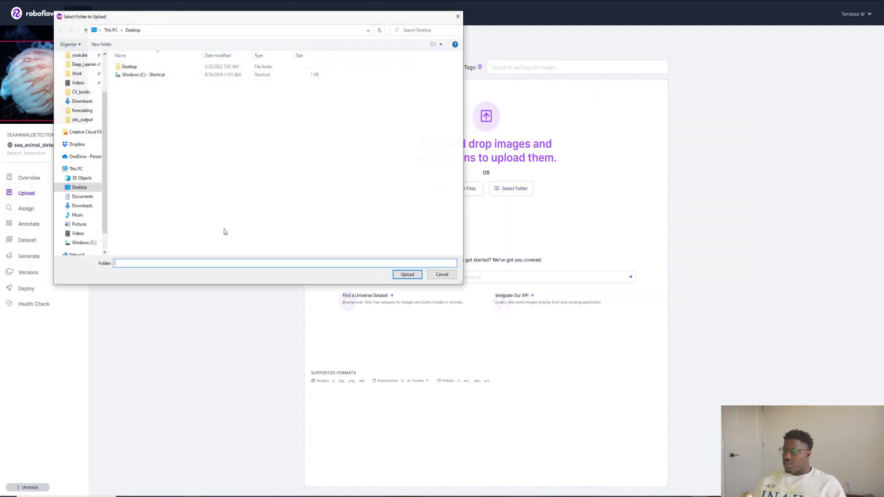
scroll(80, 93, "up", 2)
left_click(80, 92)
double_click(138, 79)
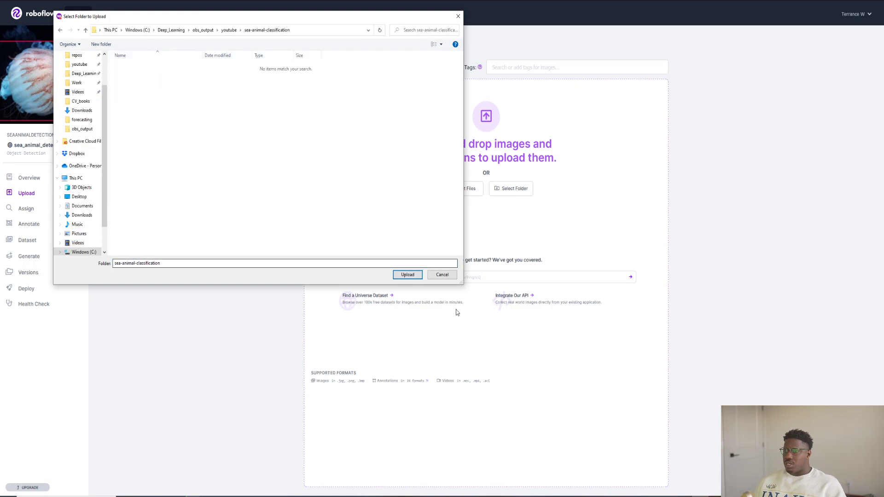
left_click(448, 275)
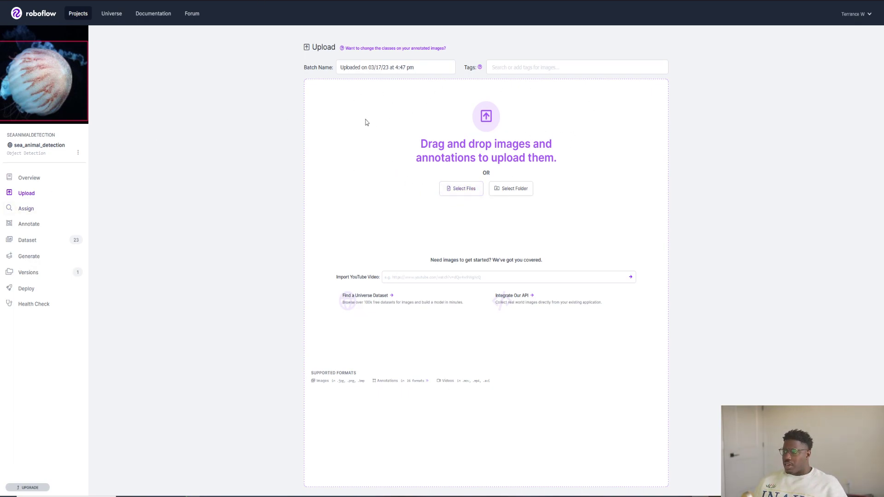
left_click(28, 225)
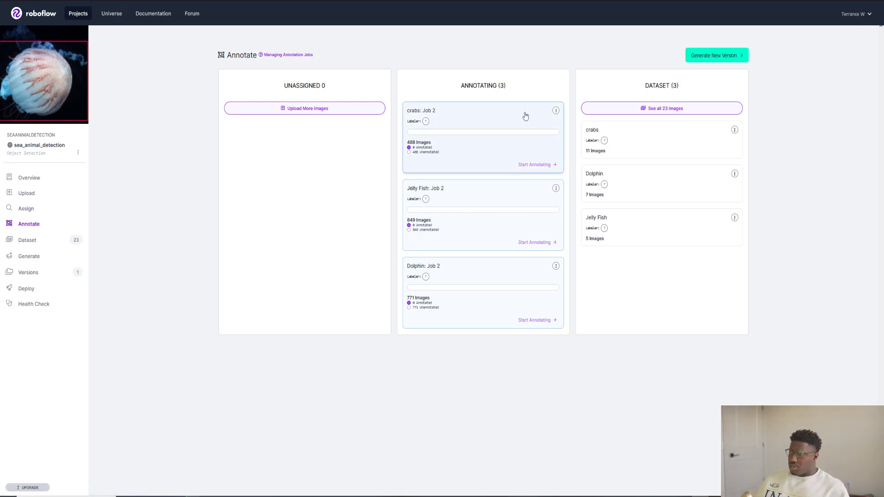
left_click(473, 127)
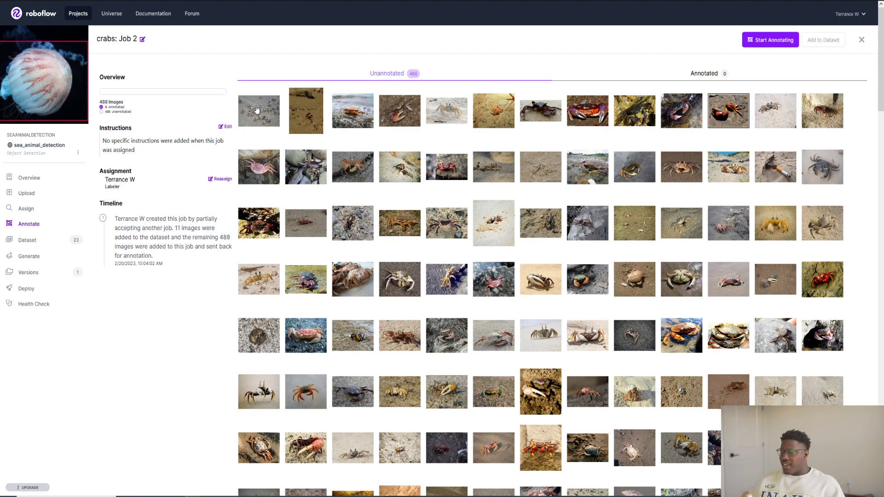
left_click(761, 41)
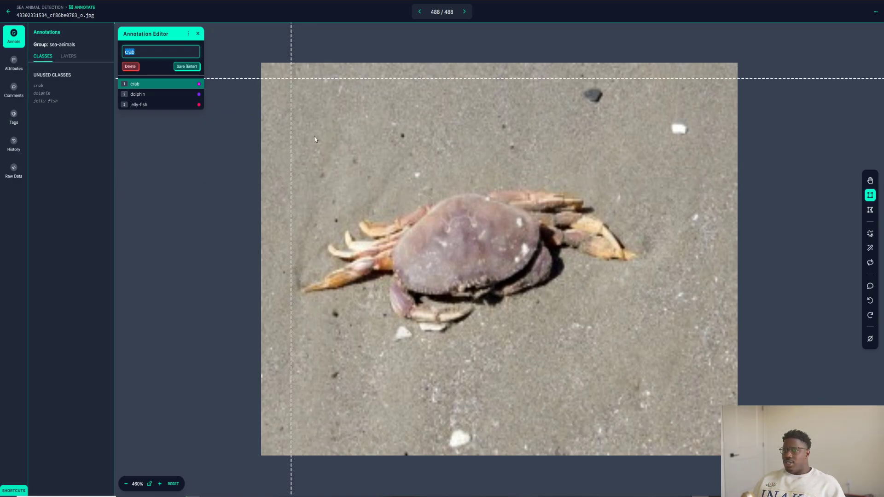
left_click(871, 182)
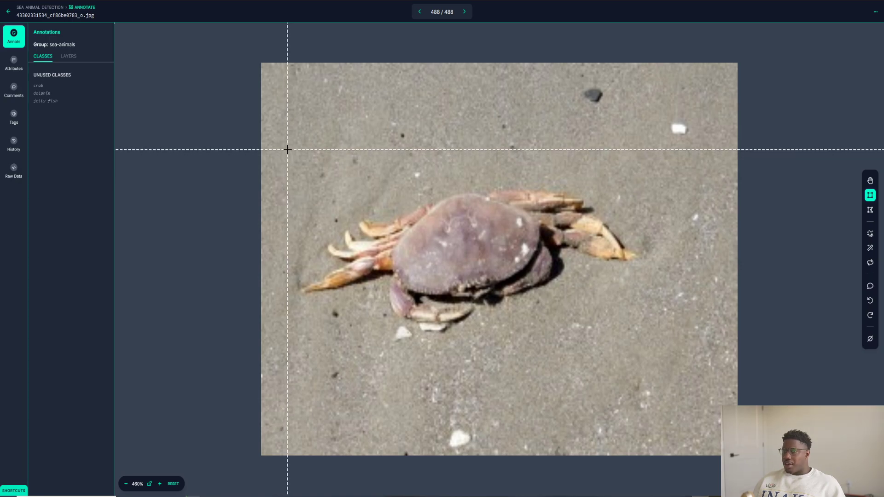
mouse_move(287, 150)
left_mouse_down()
mouse_move(586, 256)
mouse_move(644, 325)
mouse_move(659, 359)
mouse_move(644, 357)
left_mouse_up()
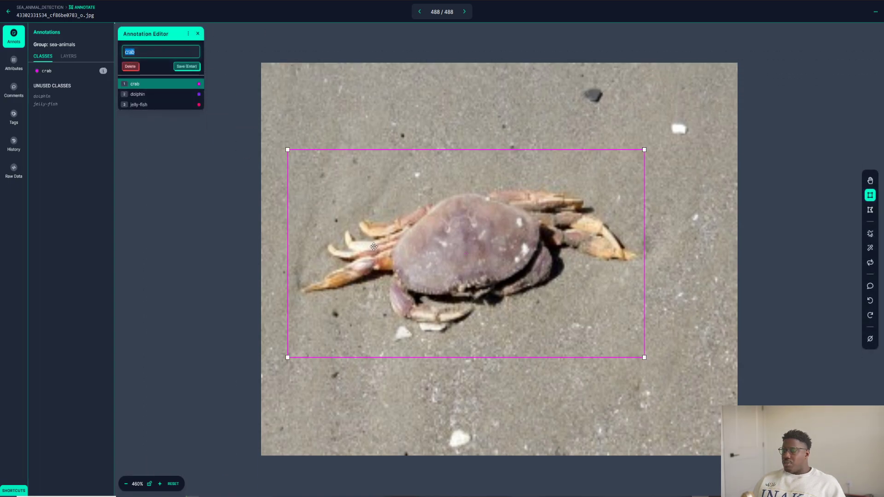
left_click(137, 84)
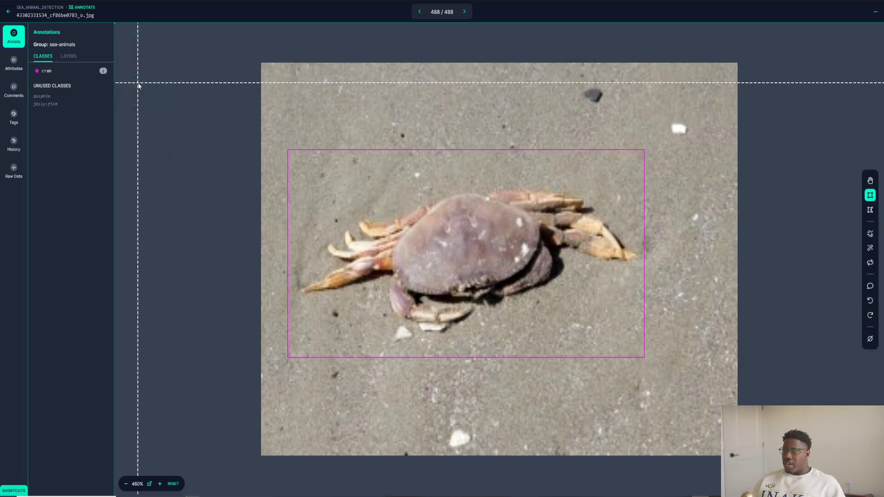
Return to the crabs job and inspect the saved bounding box on its annotated image
left_click(9, 11)
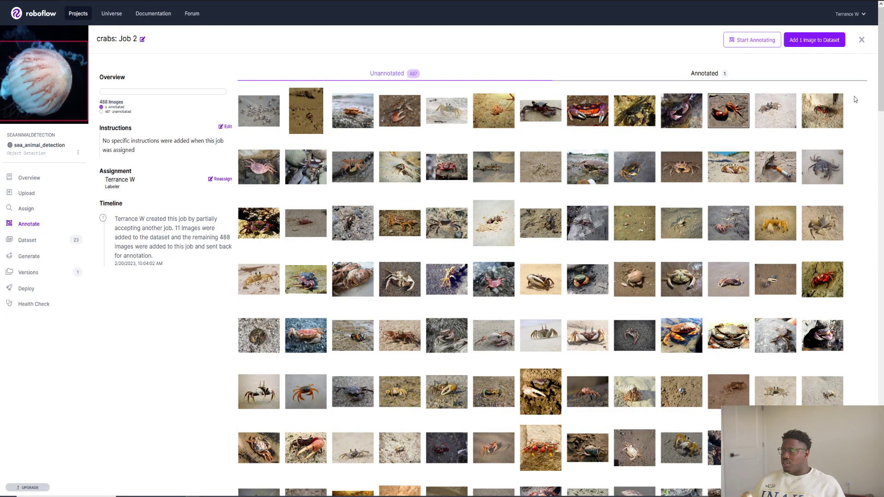
left_click(698, 73)
left_click(248, 114)
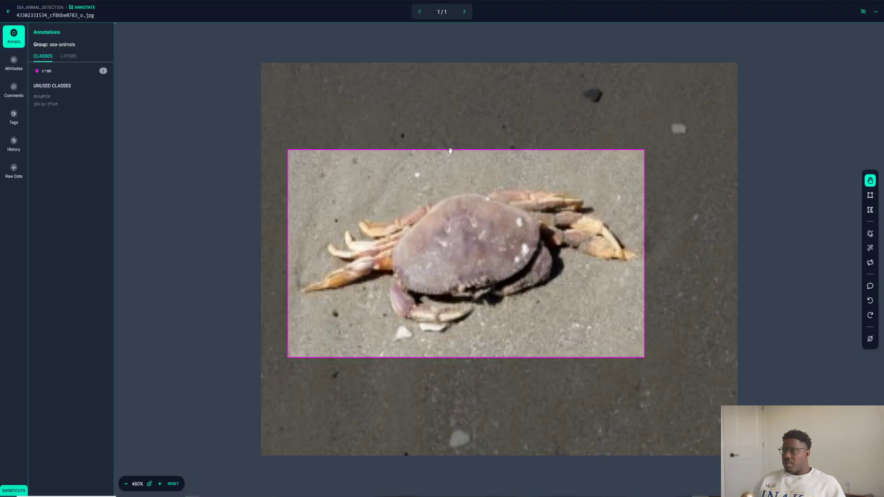
left_click(8, 12)
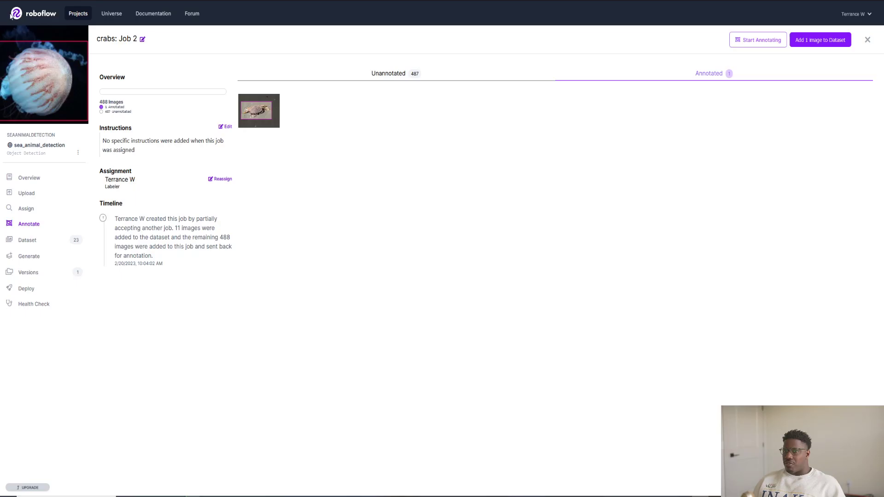
left_click(379, 74)
left_click(317, 115)
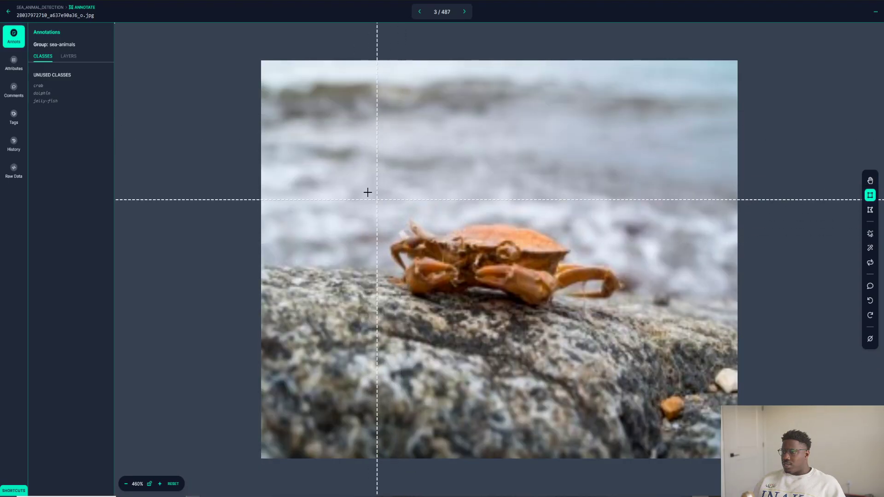
mouse_move(351, 185)
left_mouse_down()
mouse_move(558, 276)
mouse_move(645, 322)
mouse_move(637, 331)
left_mouse_up()
left_click(156, 84)
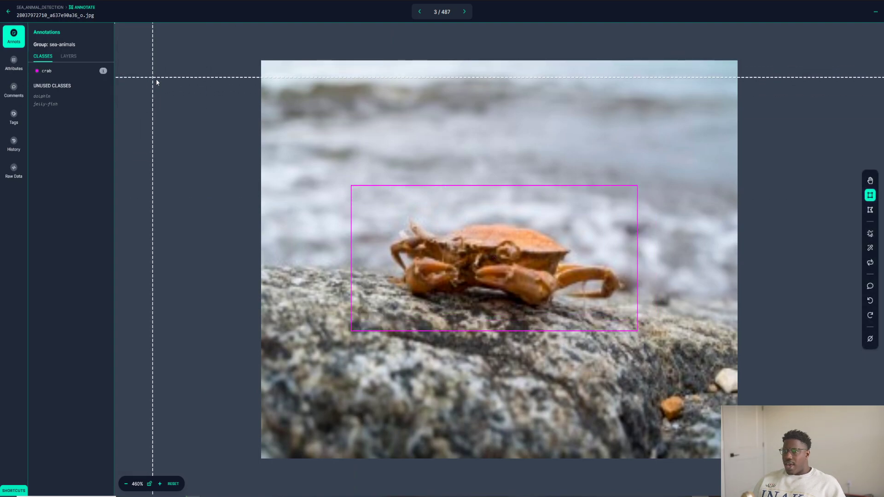
left_click(9, 11)
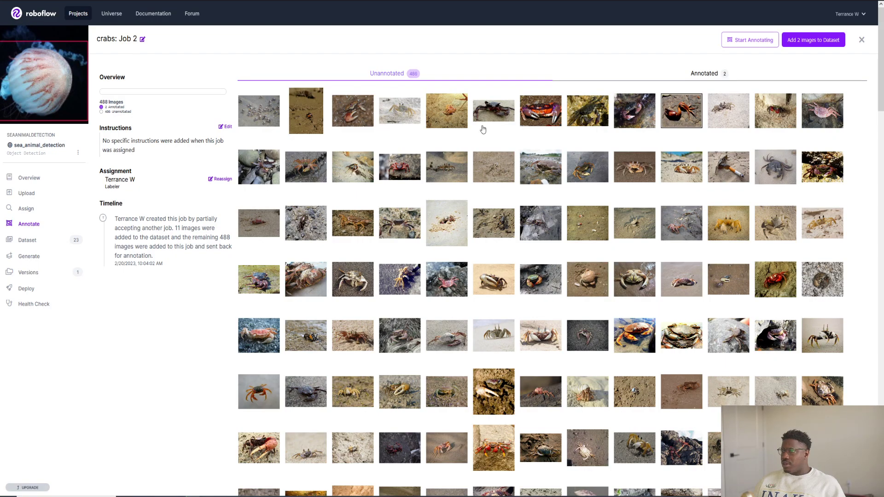
left_click(736, 75)
Box the crab on the sand in unannotated image 172165867_cf38face79_o.jpg with class crab, and leave the image editor
left_click(393, 77)
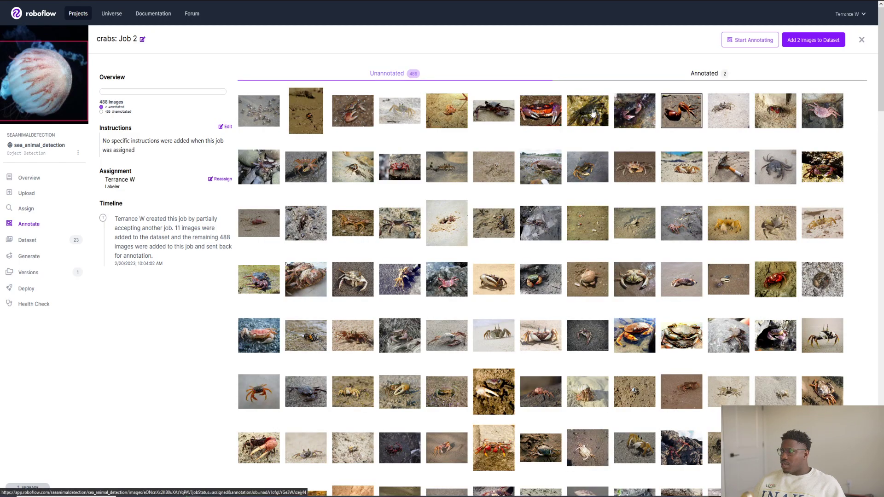
left_click(494, 120)
mouse_move(287, 139)
left_mouse_down()
mouse_move(468, 216)
mouse_move(610, 318)
mouse_move(608, 303)
left_mouse_up()
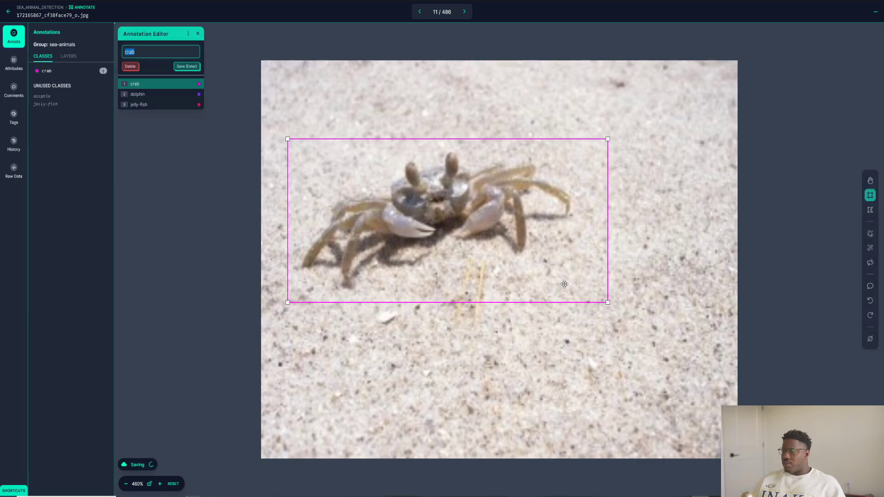
left_click(152, 89)
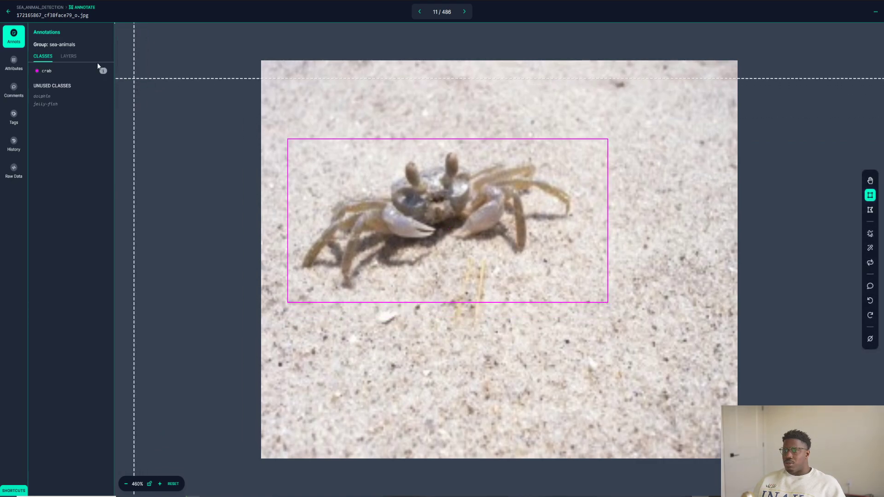
left_click(6, 11)
Review the crabs job's annotated images and switch back to its unannotated ones
left_click(736, 77)
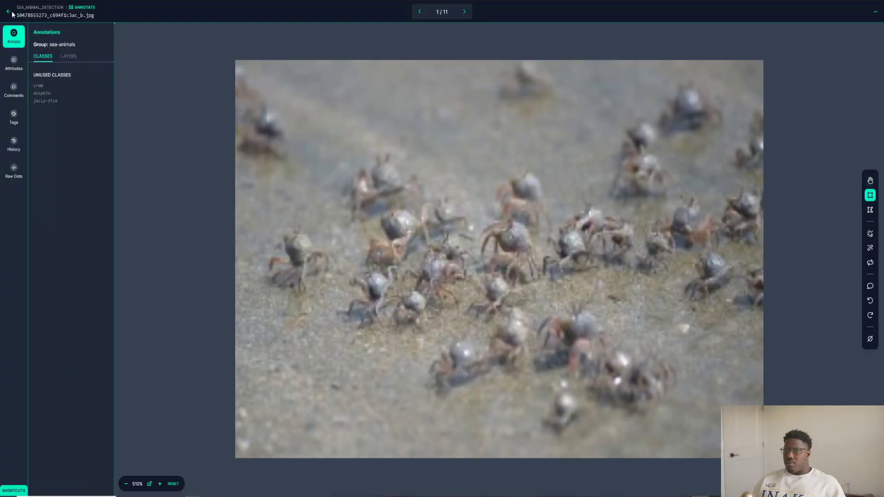
left_click(6, 12)
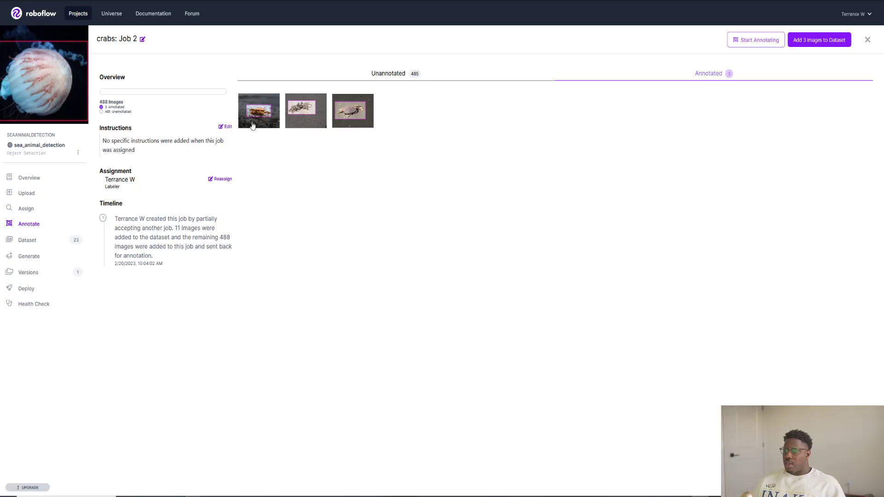
left_click(414, 77)
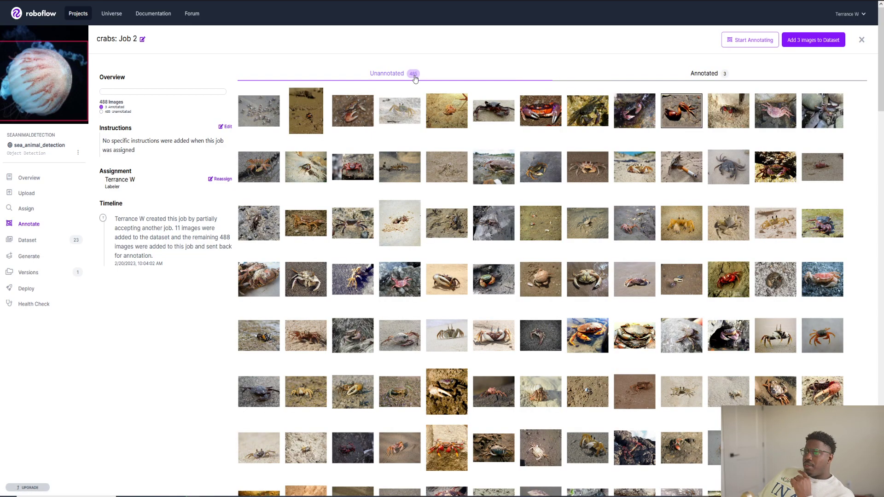
Open the first image of the Dolphin: Job 2 batch and draw a bounding box around the lowest dolphin, labelled dolphin
left_click(19, 225)
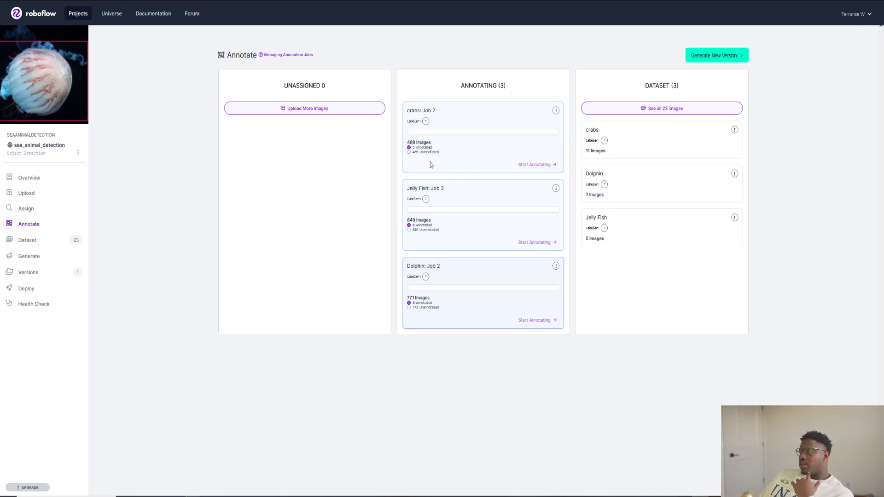
left_click(445, 269)
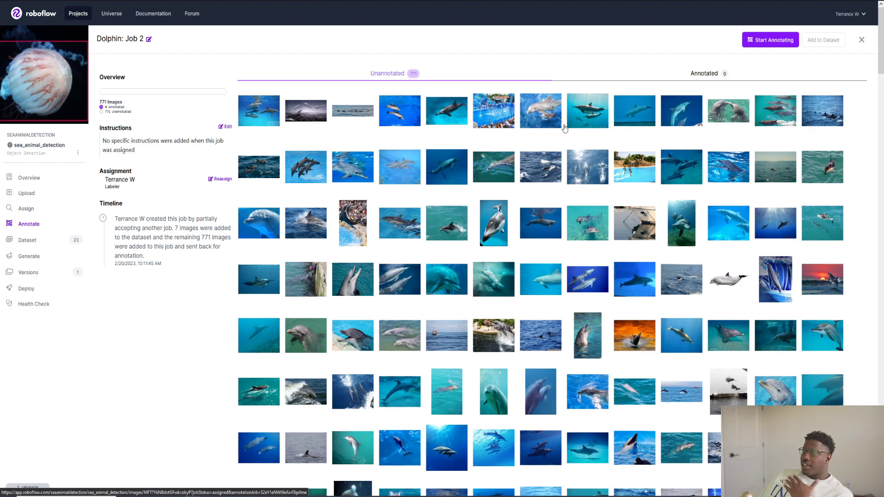
left_click(271, 120)
mouse_move(260, 262)
left_mouse_down()
mouse_move(519, 389)
mouse_move(511, 394)
left_mouse_up()
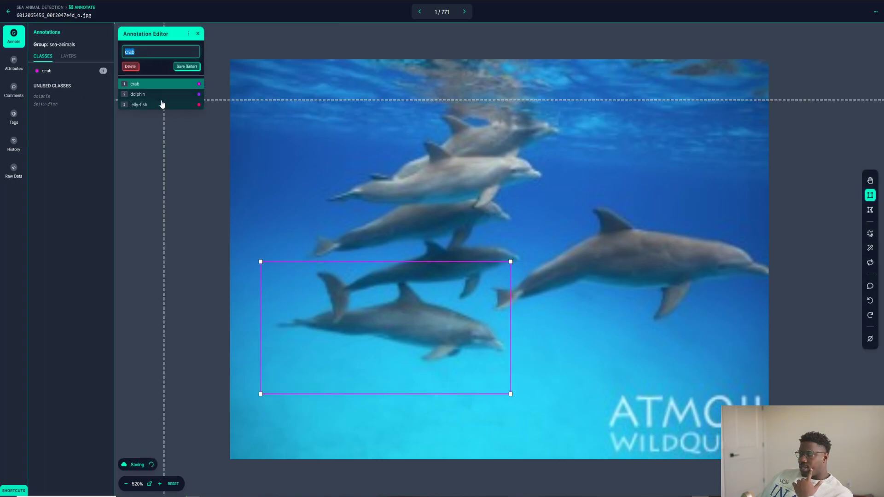
left_click(158, 95)
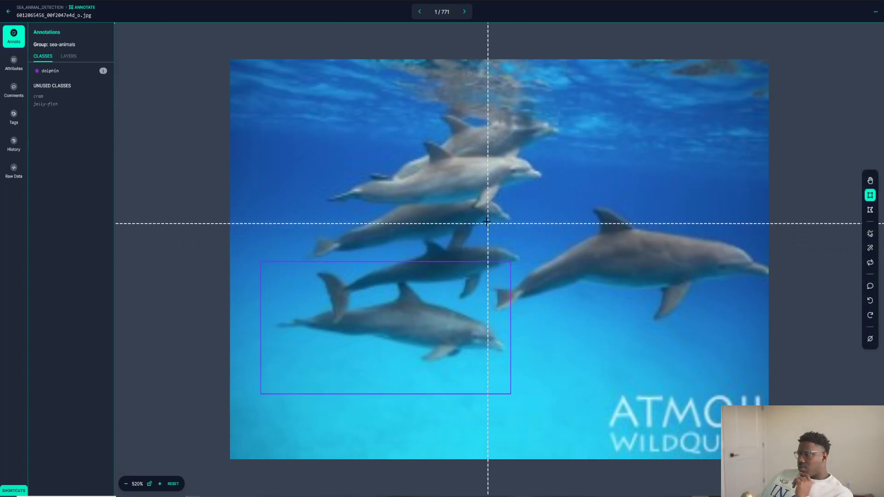
Draw dolphin-labelled bounding boxes around the large separate dolphin and the third dolphin down in the stacked group, and leave the image editor
mouse_move(490, 219)
left_mouse_down()
mouse_move(703, 273)
mouse_move(773, 339)
left_mouse_up()
left_click(143, 95)
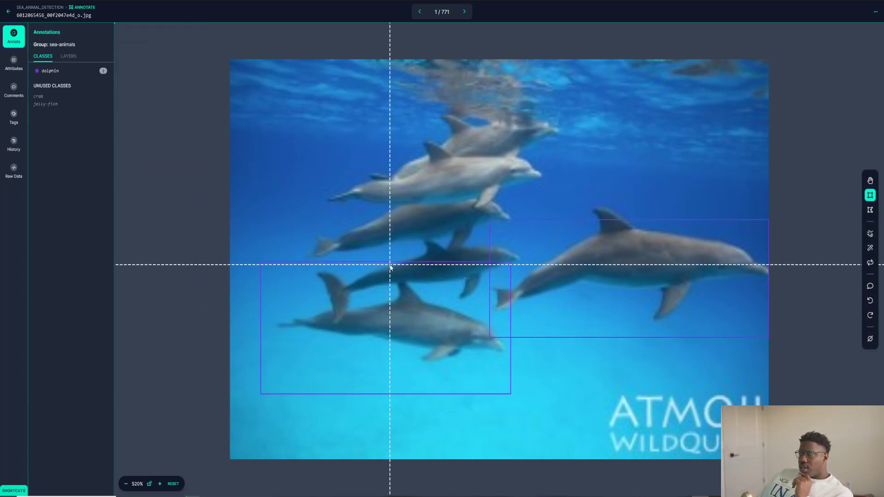
mouse_move(297, 193)
left_mouse_down()
mouse_move(513, 265)
mouse_move(515, 238)
mouse_move(513, 260)
left_mouse_up()
left_click(143, 95)
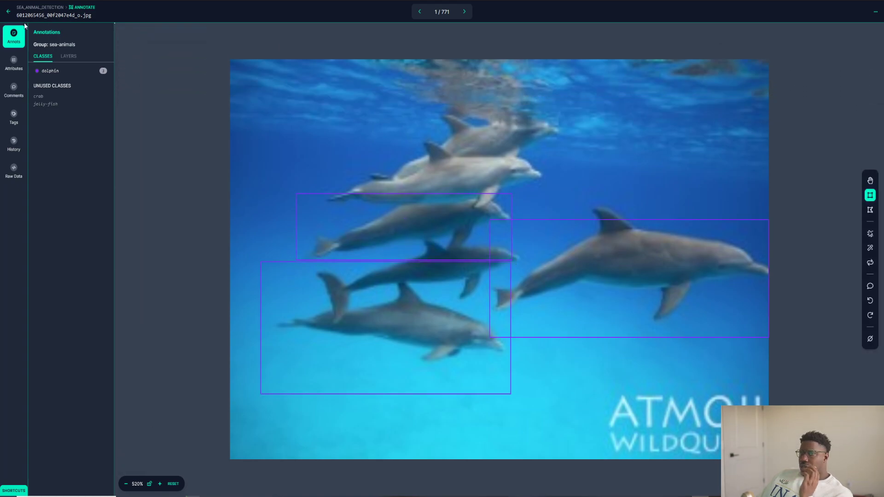
left_click(9, 14)
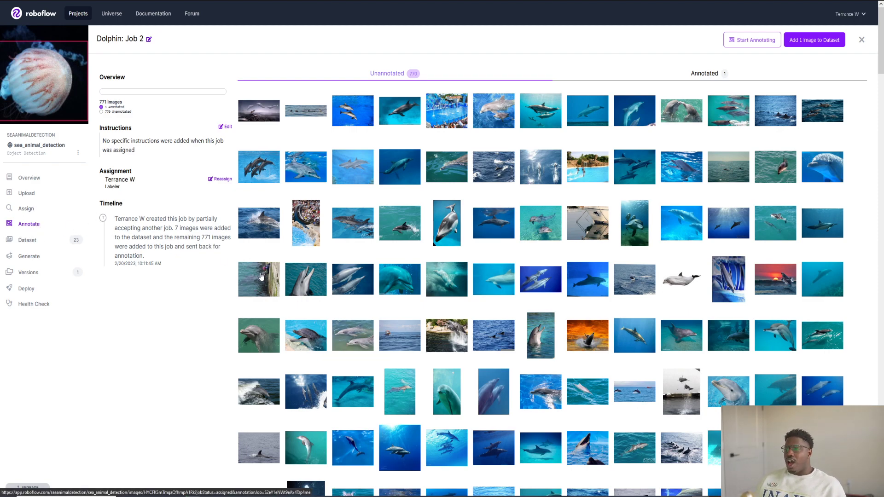
Add the 3 annotated images of the crabs: Job 2 batch to the dataset, assigning all of them to the training set
left_click(29, 224)
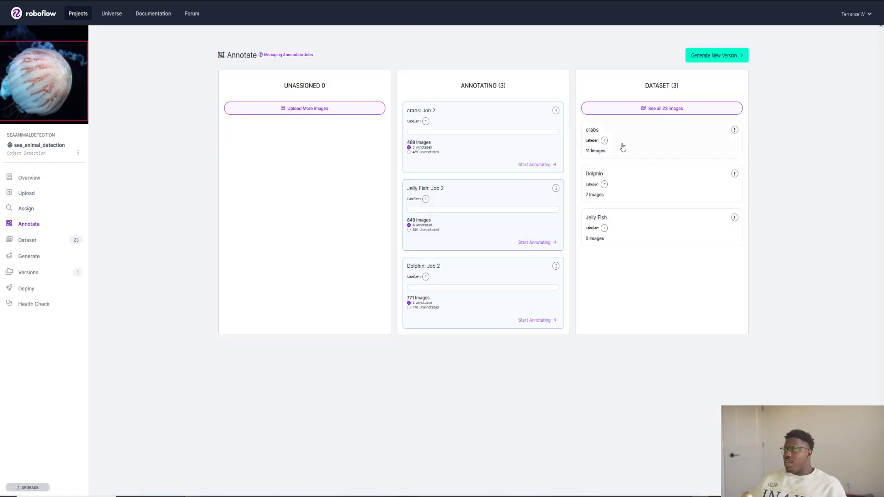
left_click(502, 126)
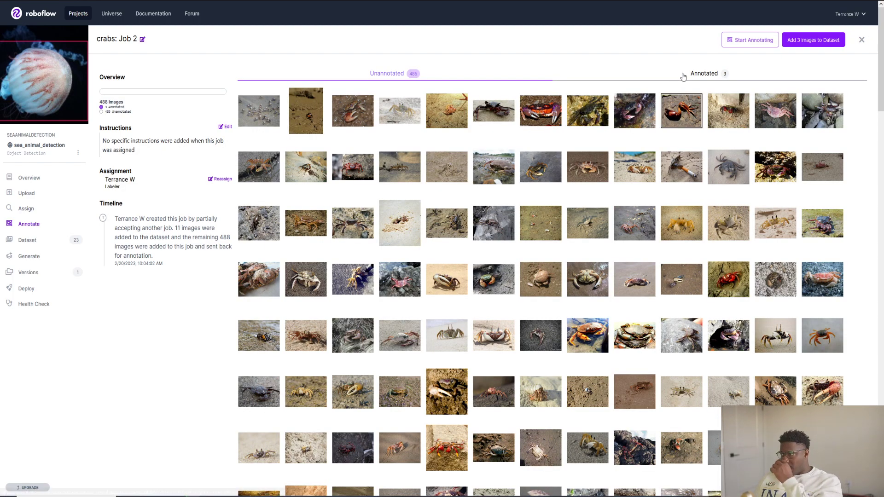
left_click(683, 73)
left_click(798, 45)
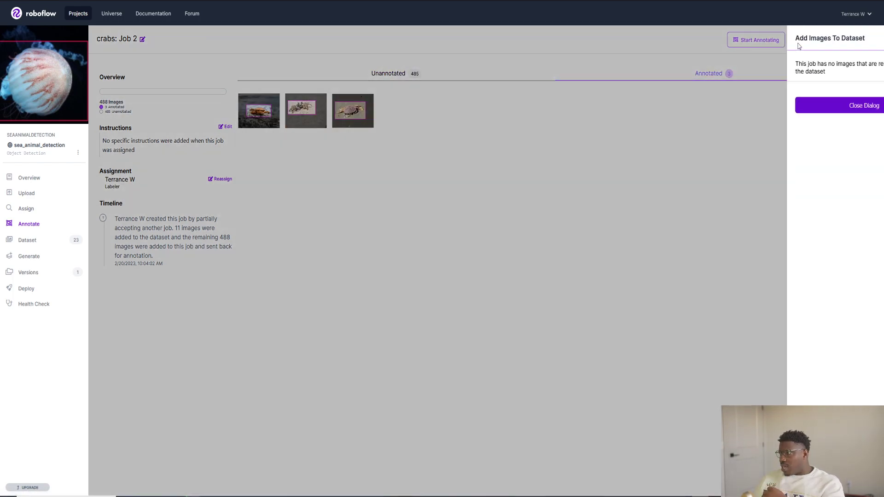
left_click(836, 110)
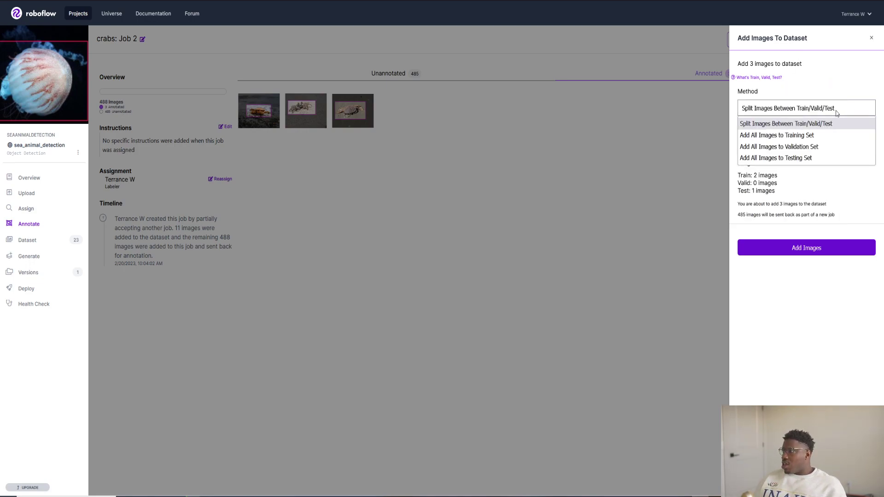
left_click(781, 135)
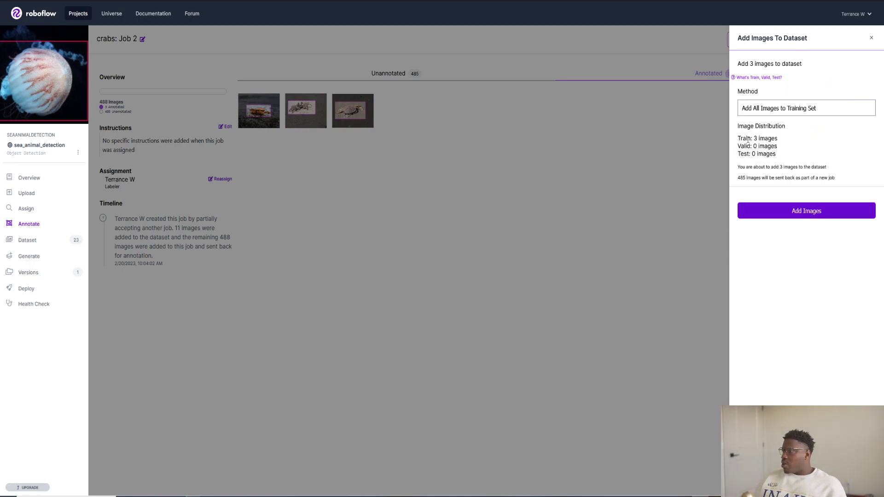
left_click(797, 212)
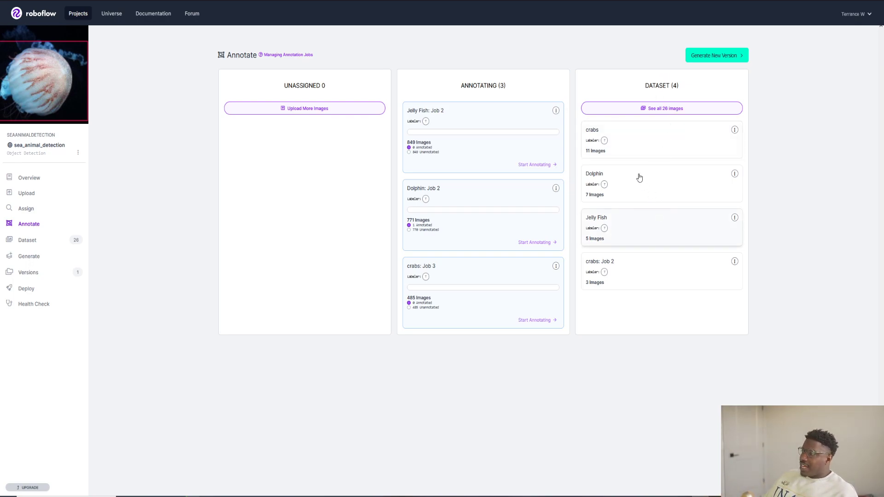
Examine the bounding boxes on the first several annotated images of the 11-image crabs batch in the dataset
left_click(635, 135)
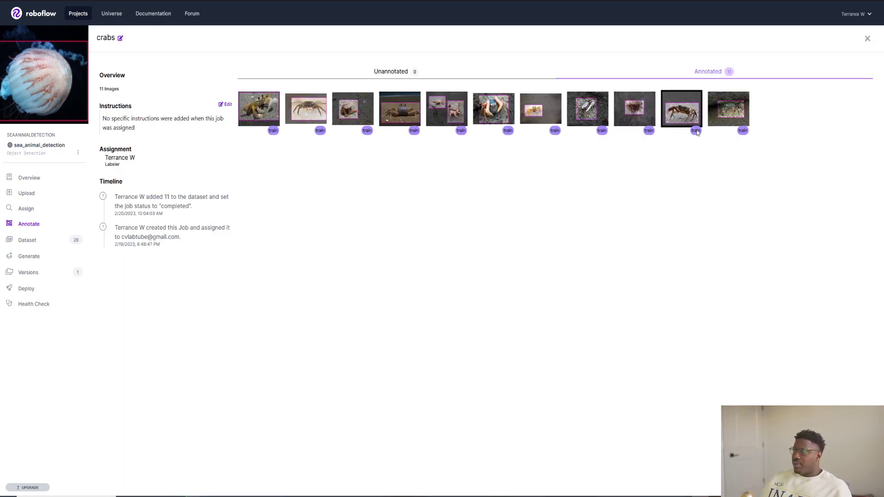
left_click(261, 110)
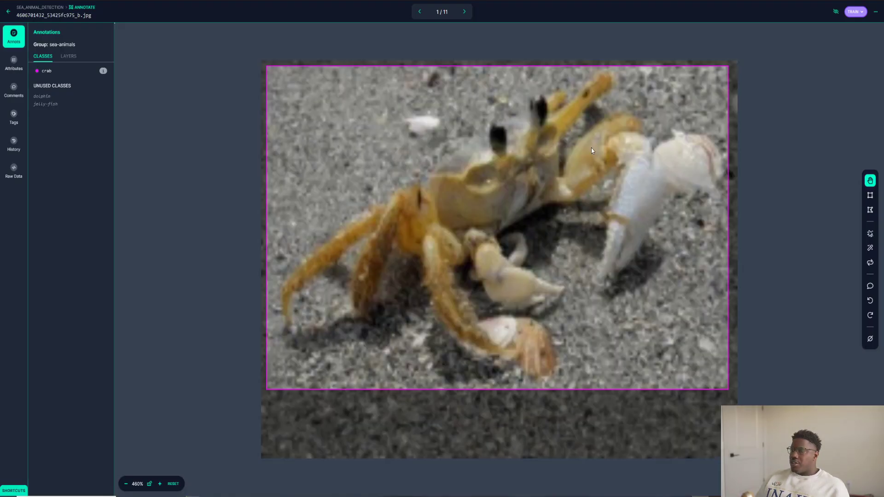
left_click(465, 12)
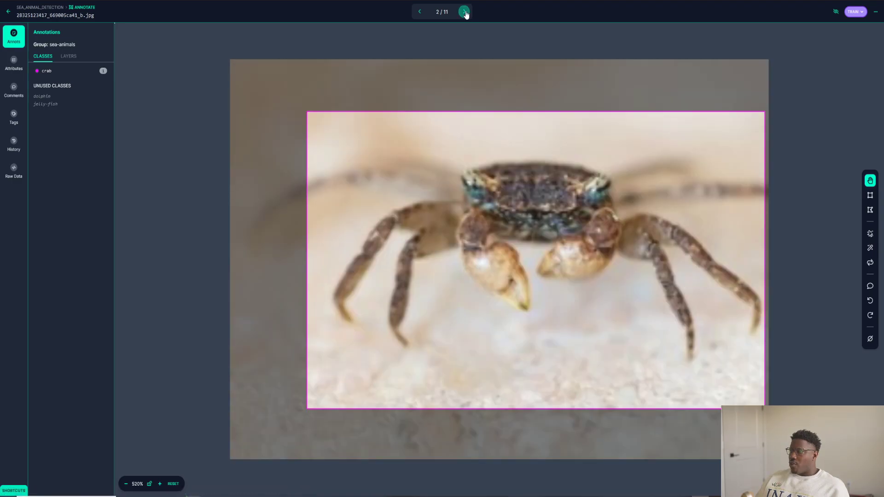
left_click(465, 12)
left_click(465, 12)
left_click(465, 12)
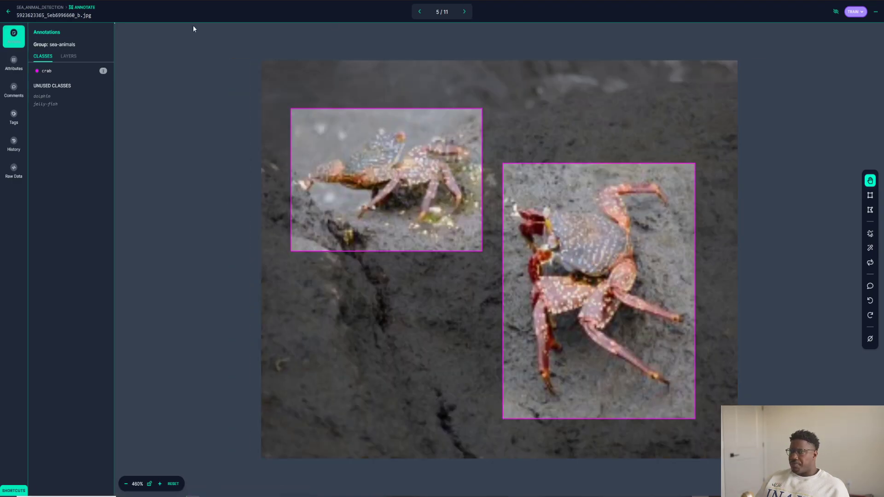
left_click(465, 12)
left_click(8, 11)
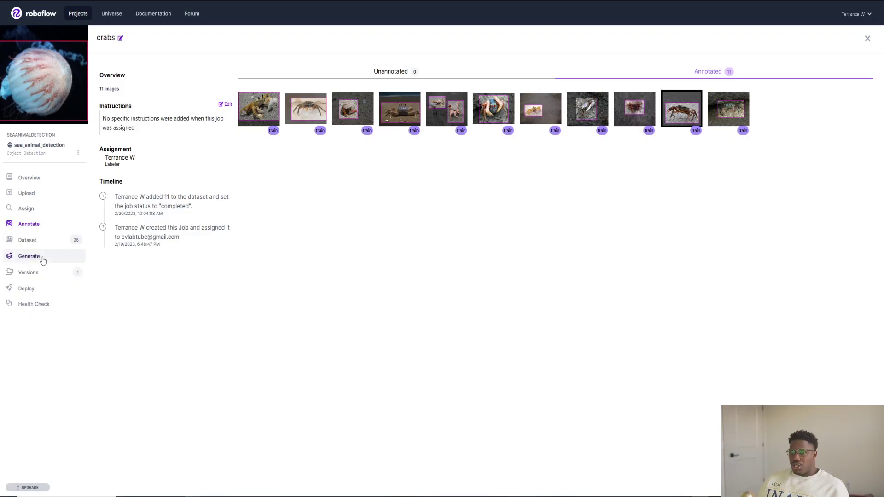
Start generating a new dataset version, check the extra preprocessing options, and accept Auto-Orient and Resize to 640×640
left_click(37, 261)
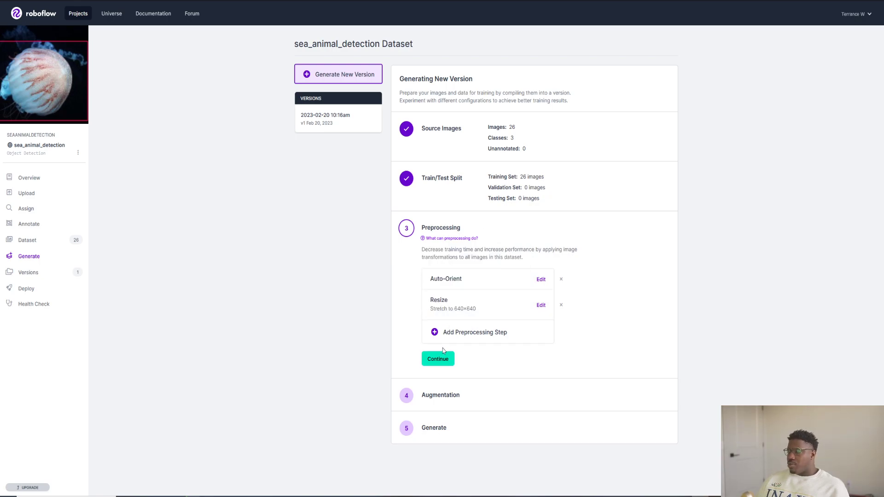
left_click(497, 332)
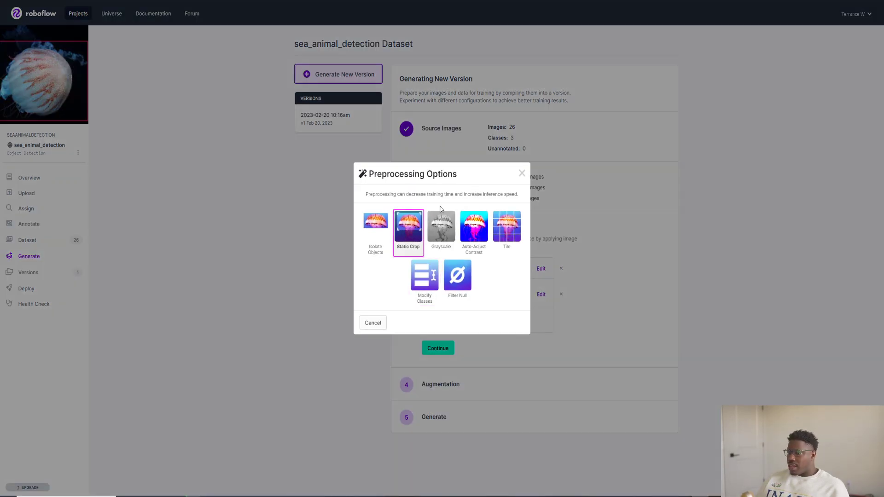
left_click(520, 173)
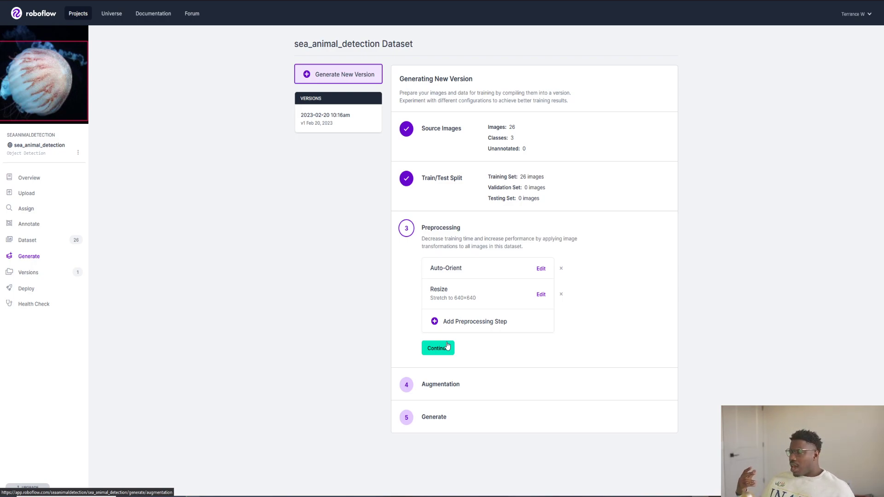
left_click(447, 347)
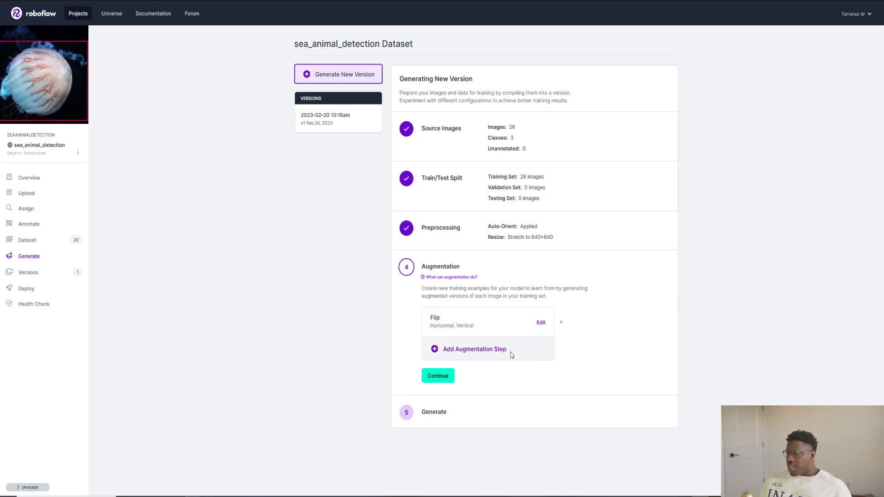
Add a 90° Rotate augmentation with Clockwise, Counter-Clockwise and Upside Down enabled
left_click(511, 355)
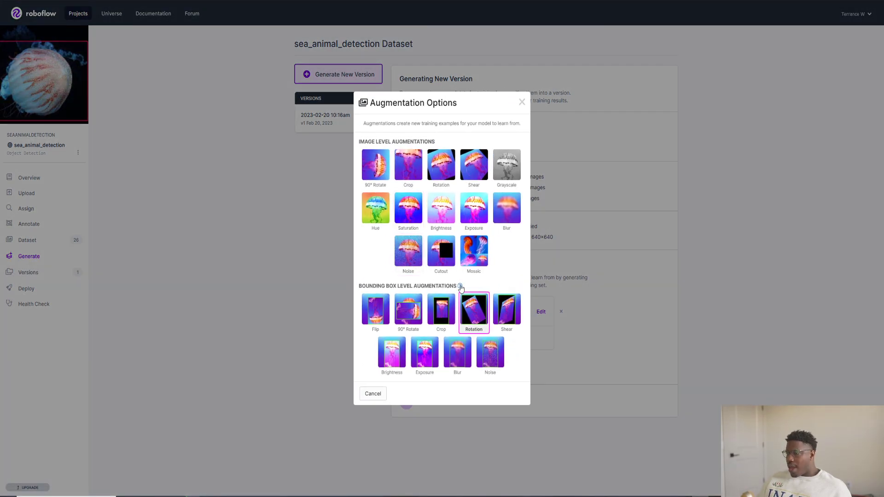
left_click(377, 162)
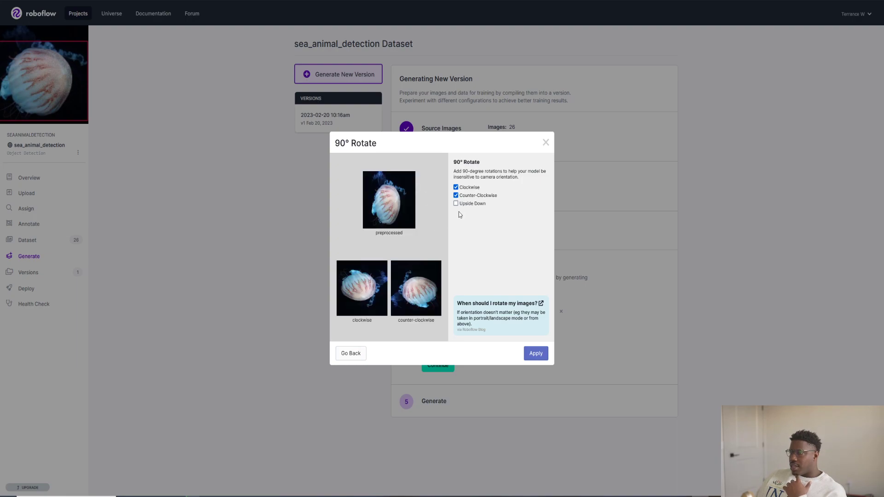
left_click(456, 196)
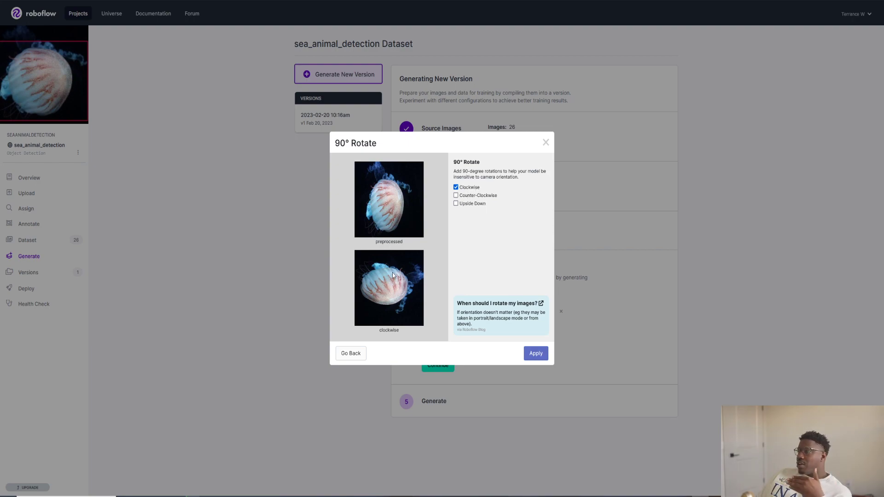
left_click(458, 203)
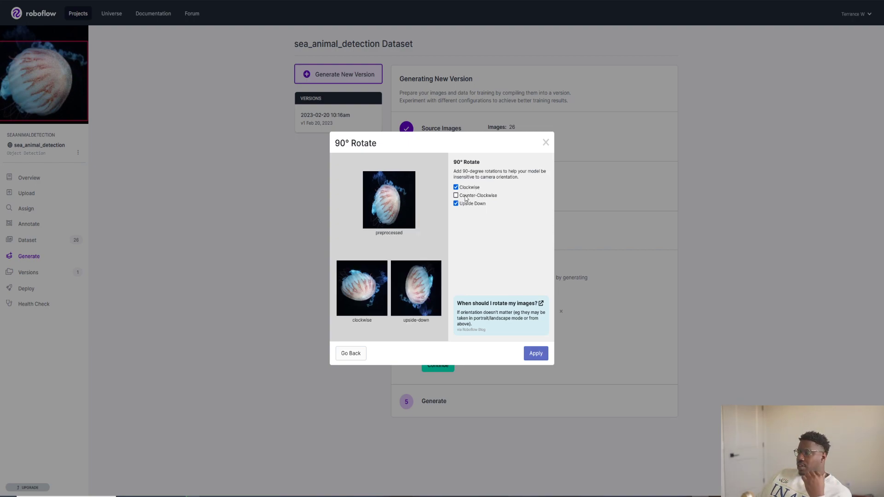
left_click(465, 197)
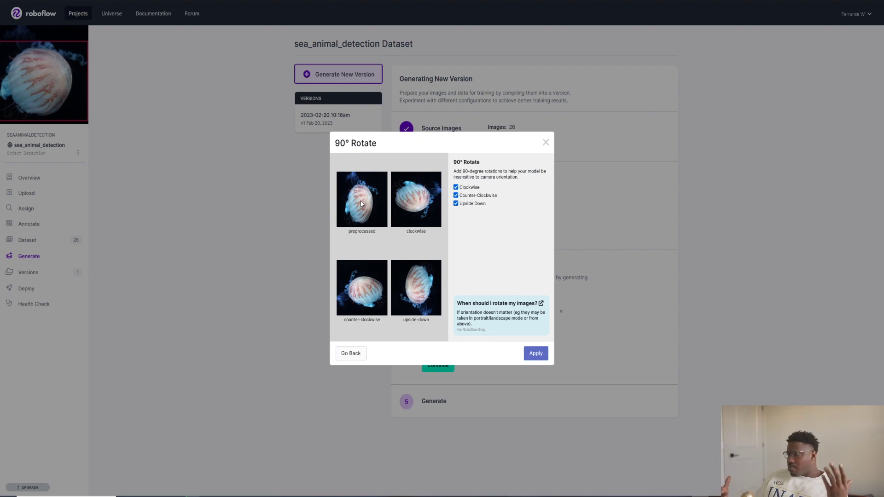
left_click(536, 354)
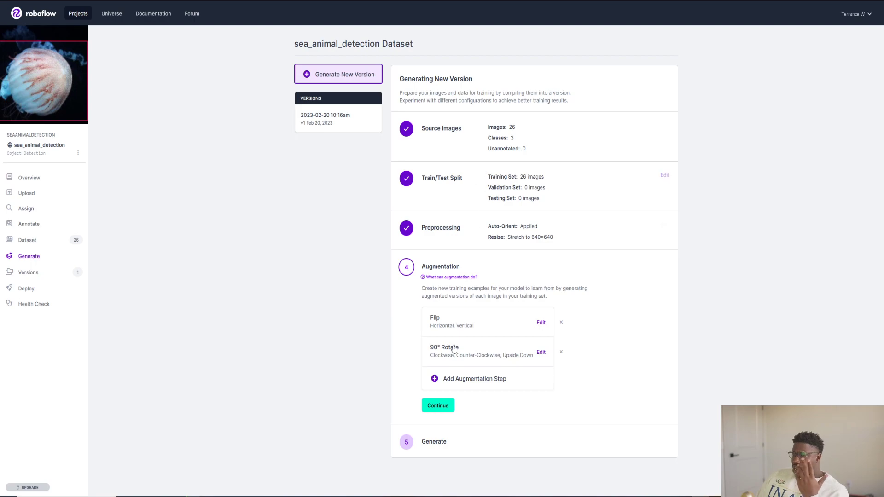
Generate the dataset version with a maximum size of 78 images (3x) and review its training options and details
left_click(437, 405)
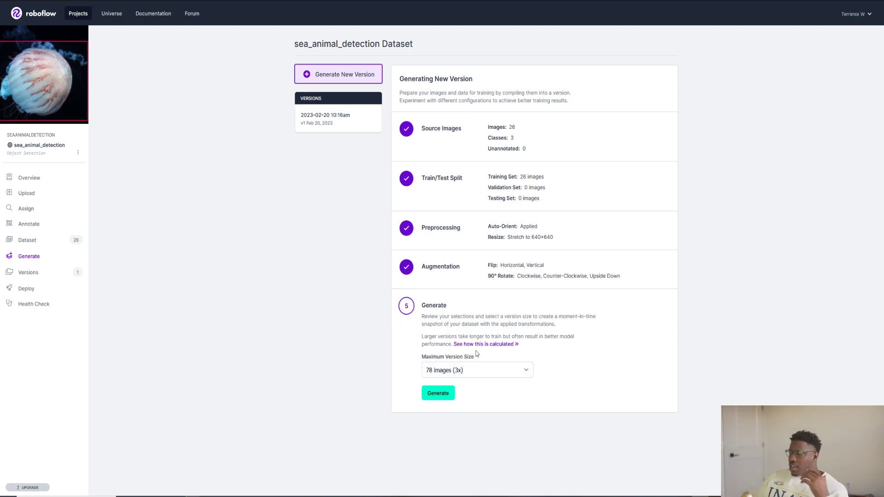
left_click(439, 393)
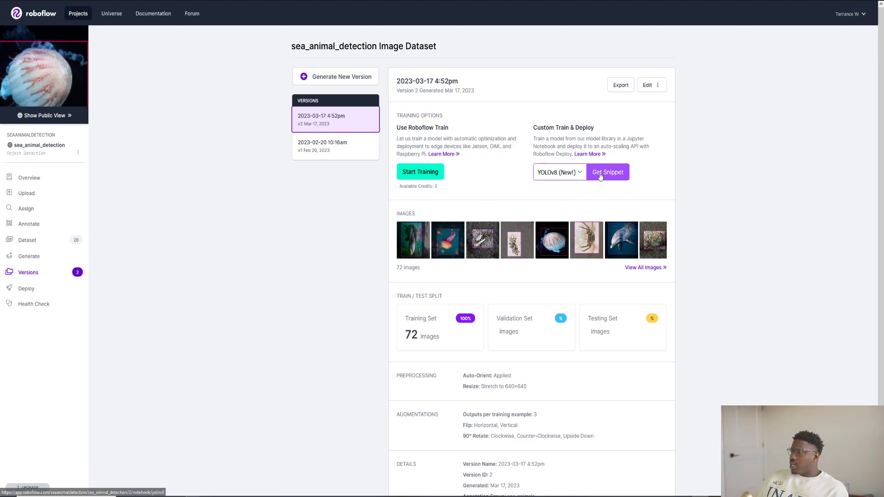
left_click(559, 173)
left_click(558, 186)
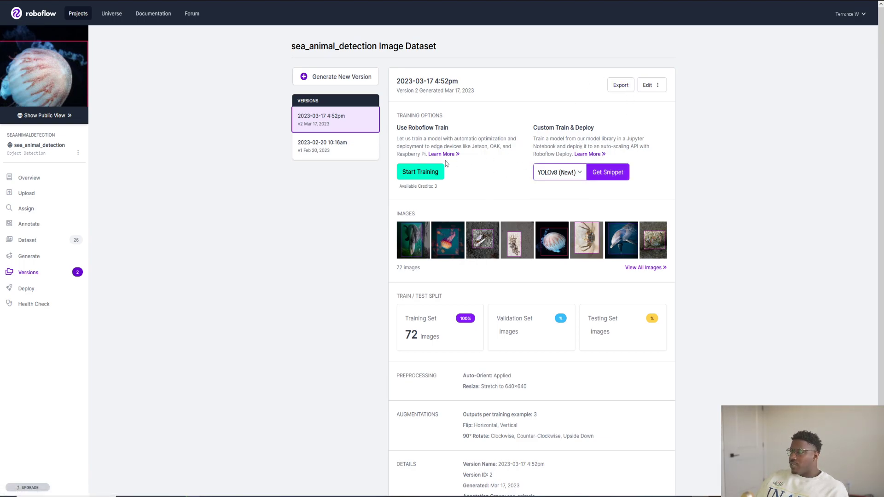
scroll(495, 342, "down", 1)
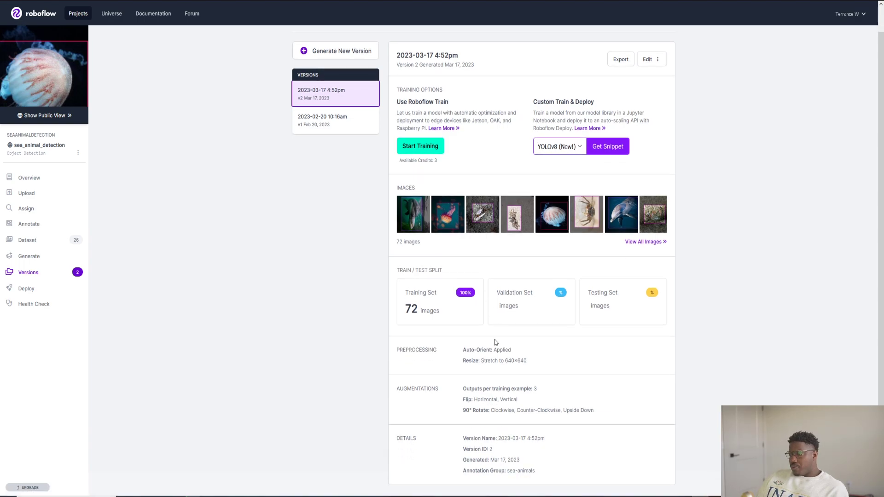
scroll(495, 342, "up", 1)
Open the export options for the newly generated dataset version and review the list of available annotation formats
left_click(621, 85)
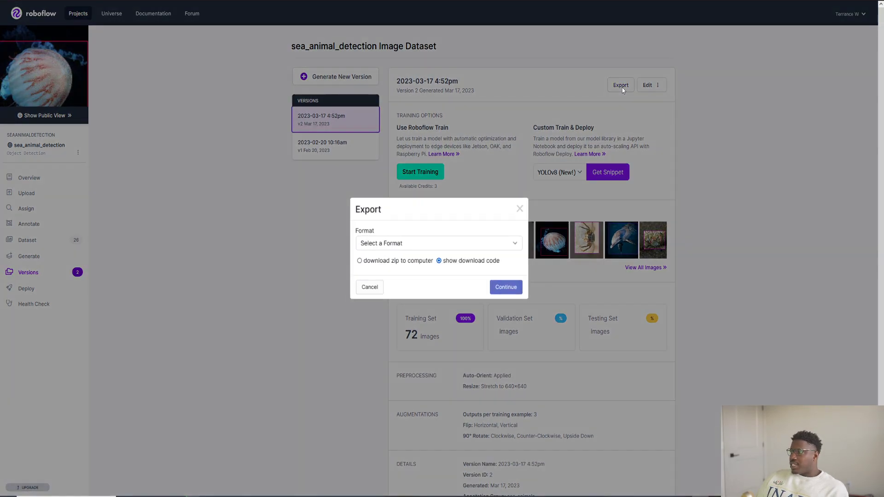
left_click(372, 288)
left_click(618, 86)
left_click(405, 247)
scroll(421, 290, "down", 2)
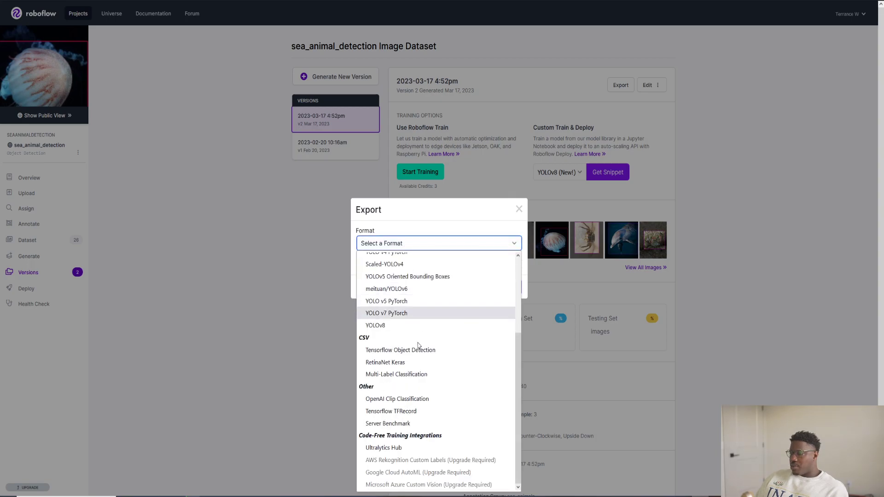
scroll(422, 392, "up", 2)
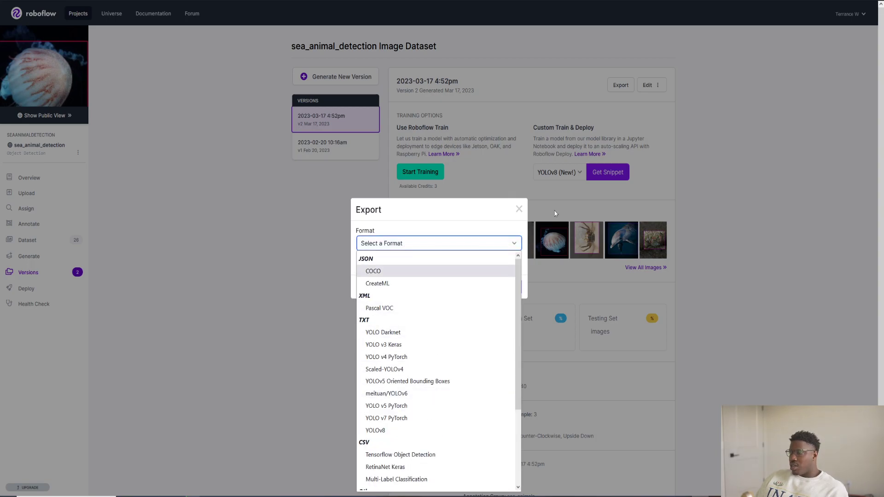
left_click(543, 119)
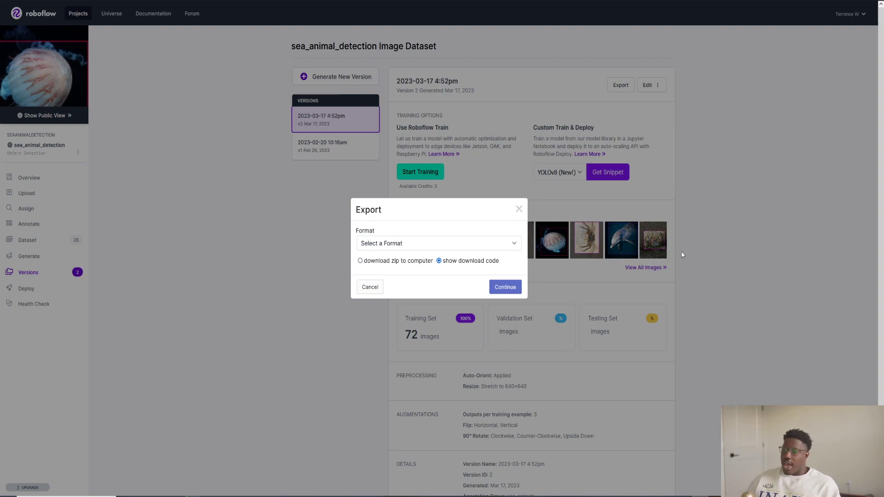
Try to export the dataset version in COCO format with the show download code option, and close the export while it is zipping
left_click(399, 246)
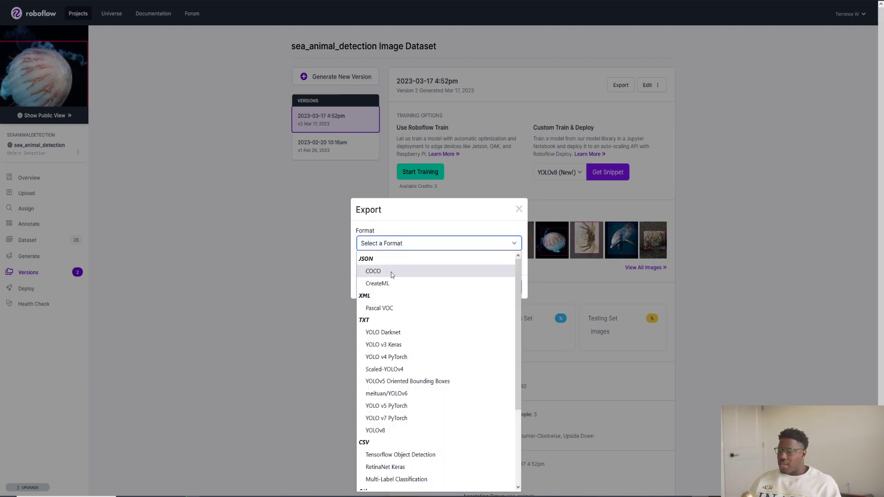
left_click(397, 272)
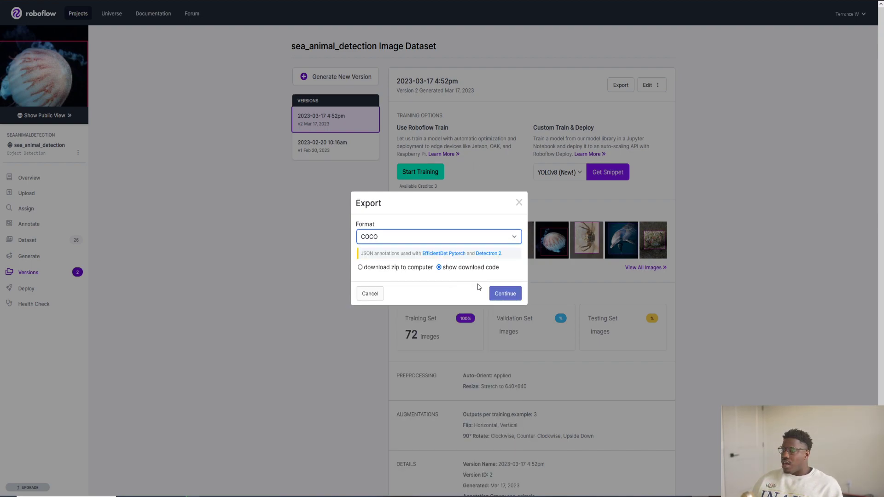
left_click(398, 267)
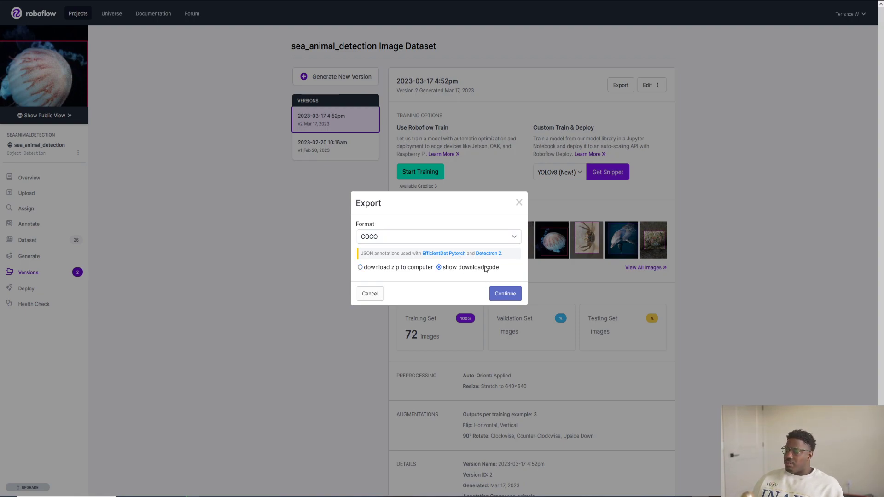
left_click(504, 294)
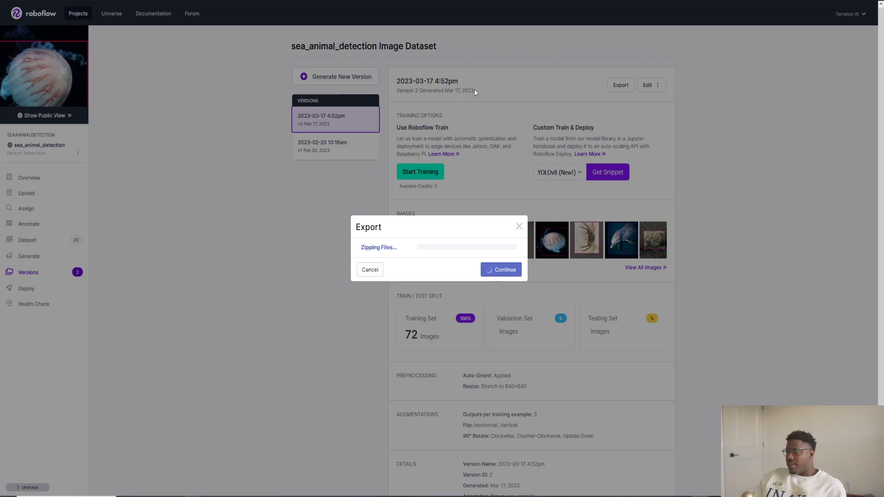
left_click(518, 227)
Try to rename the dataset version as sea-animal-detection and save the name
left_click(645, 87)
left_click(642, 104)
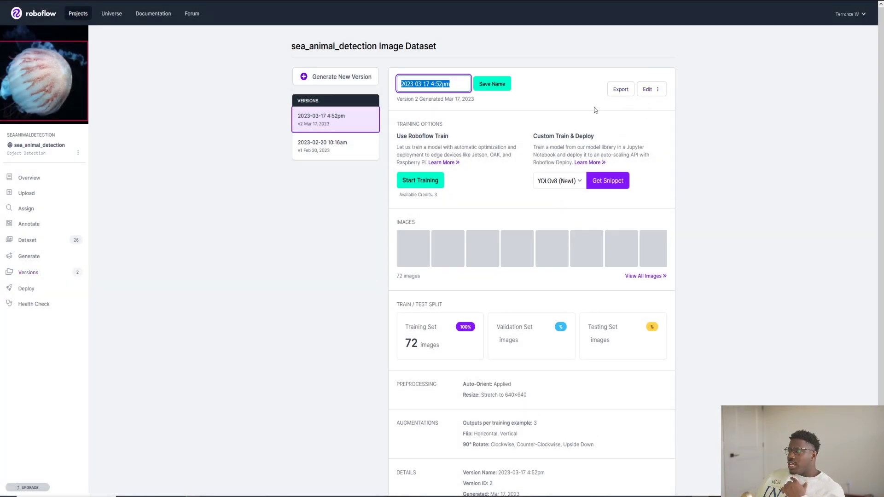
type("sea-animal-detection")
left_click(482, 85)
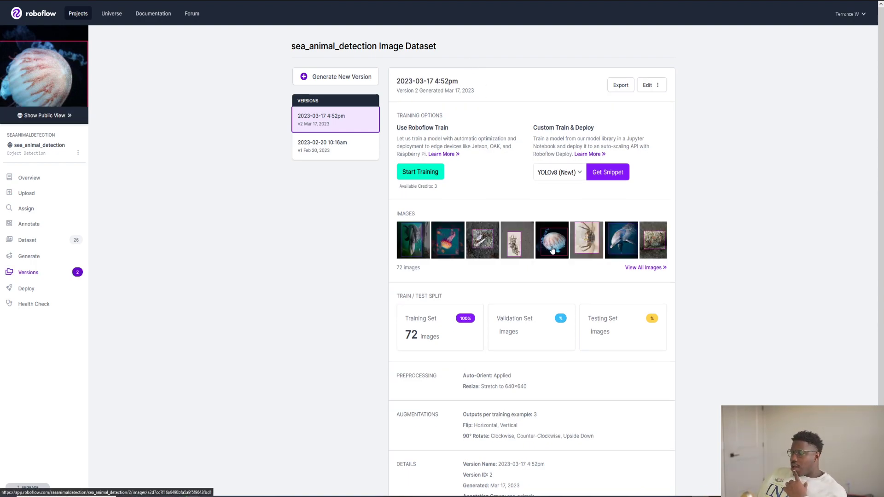
Check the version's details and its COCO export options, and close the export dialog without exporting
scroll(551, 248, "down", 1)
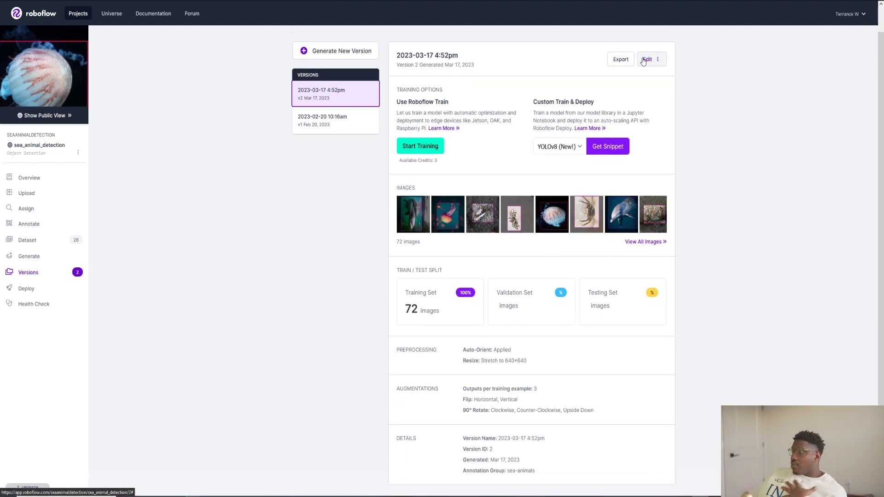
left_click(615, 59)
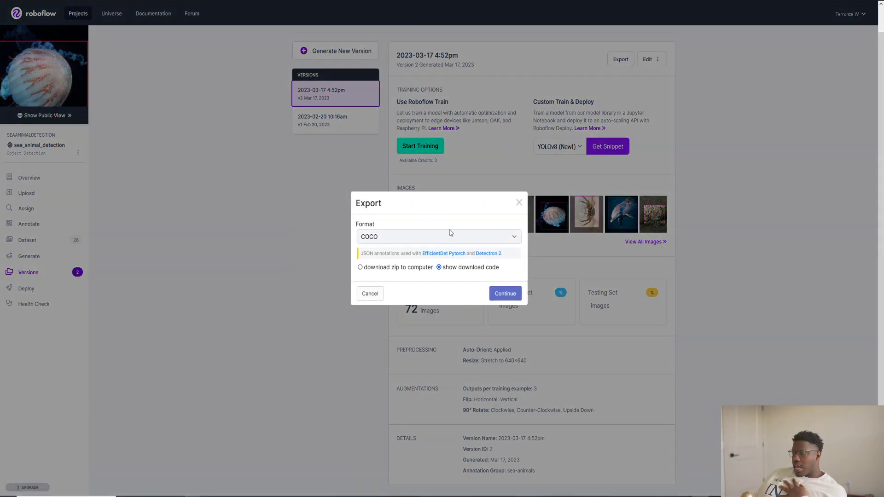
left_click(520, 202)
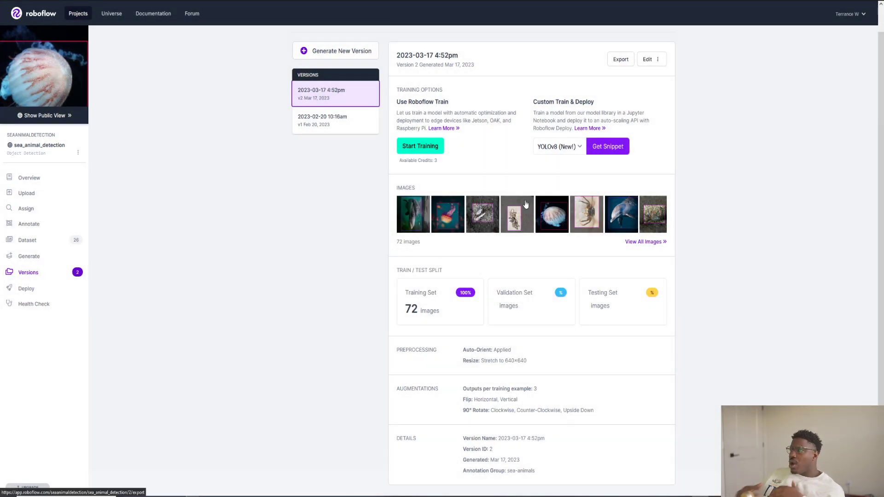